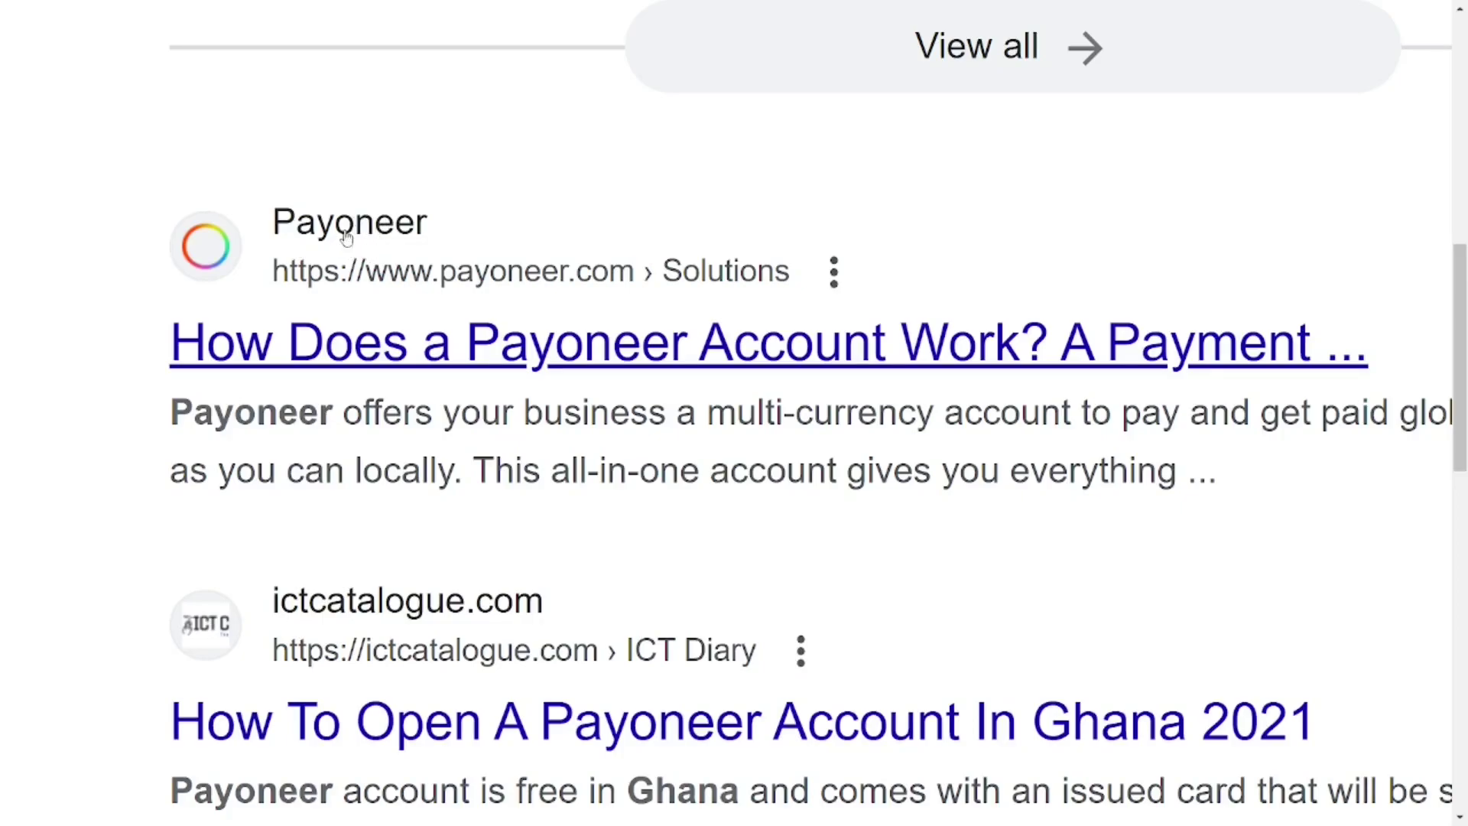
# - Open the Payoneer site from the search results and start opening a Payoneer account
pyautogui.click(348, 229)
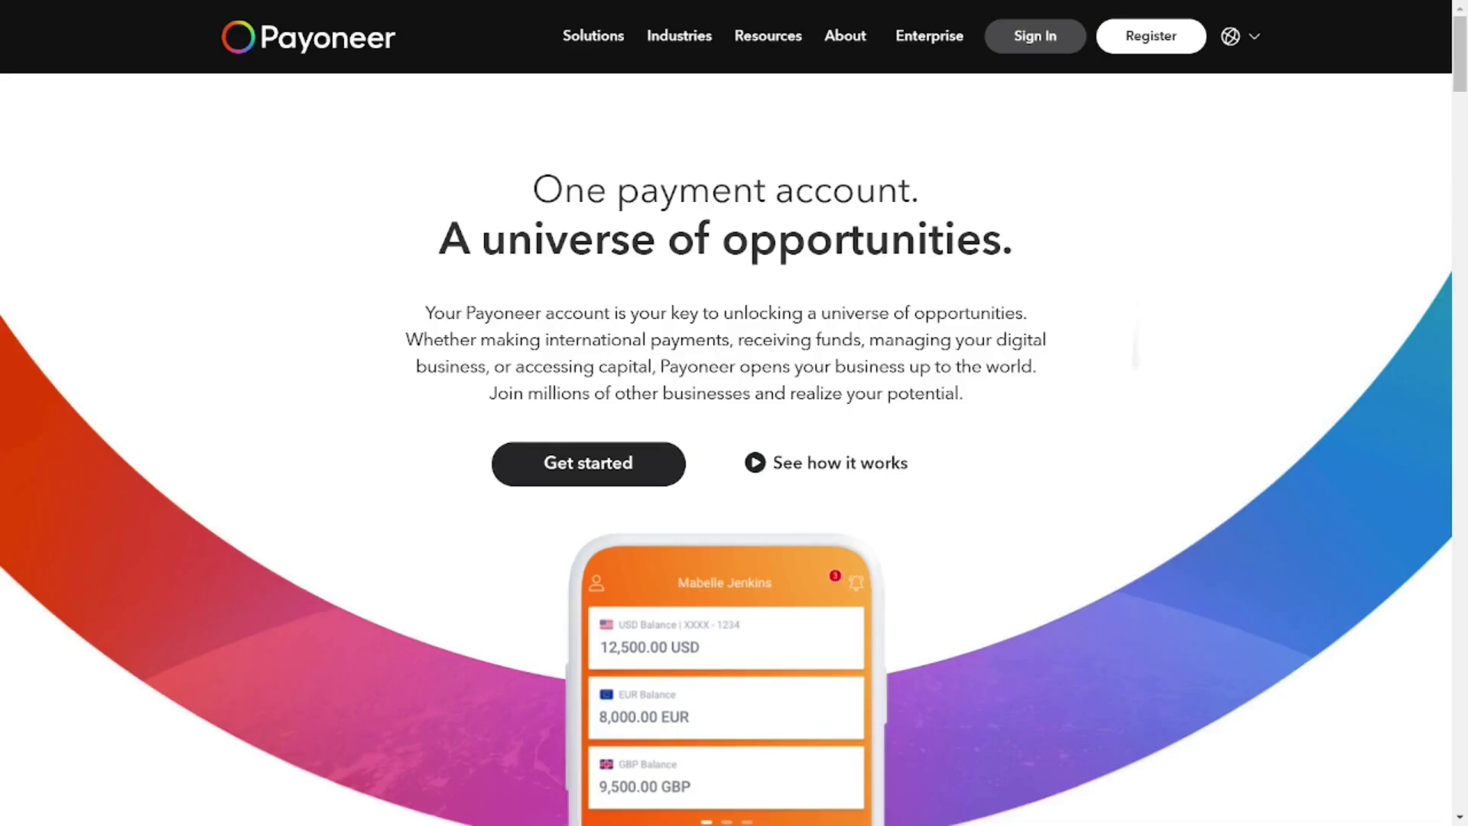
pyautogui.scroll(-10, 623, 452)
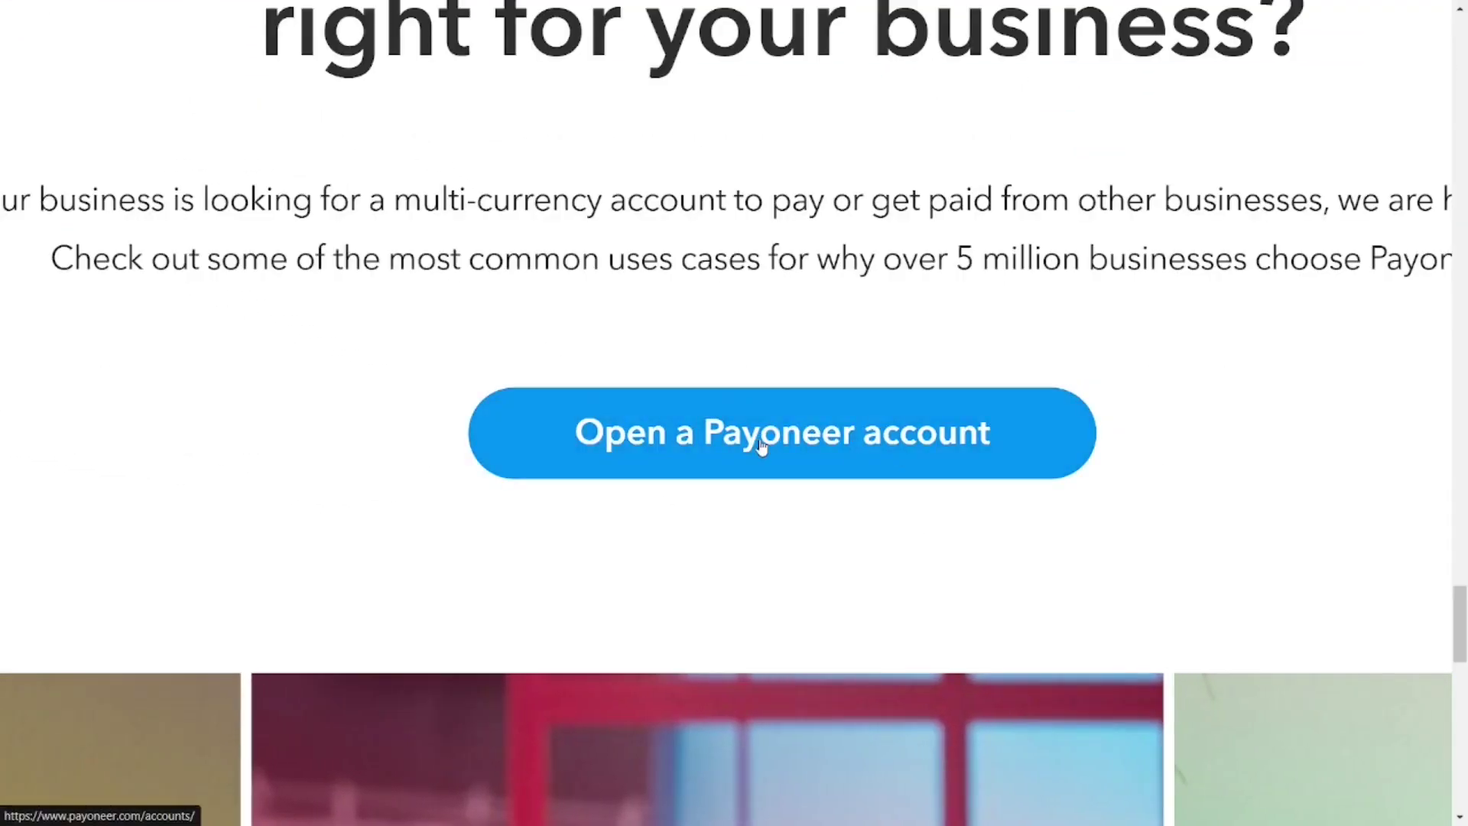
pyautogui.click(762, 448)
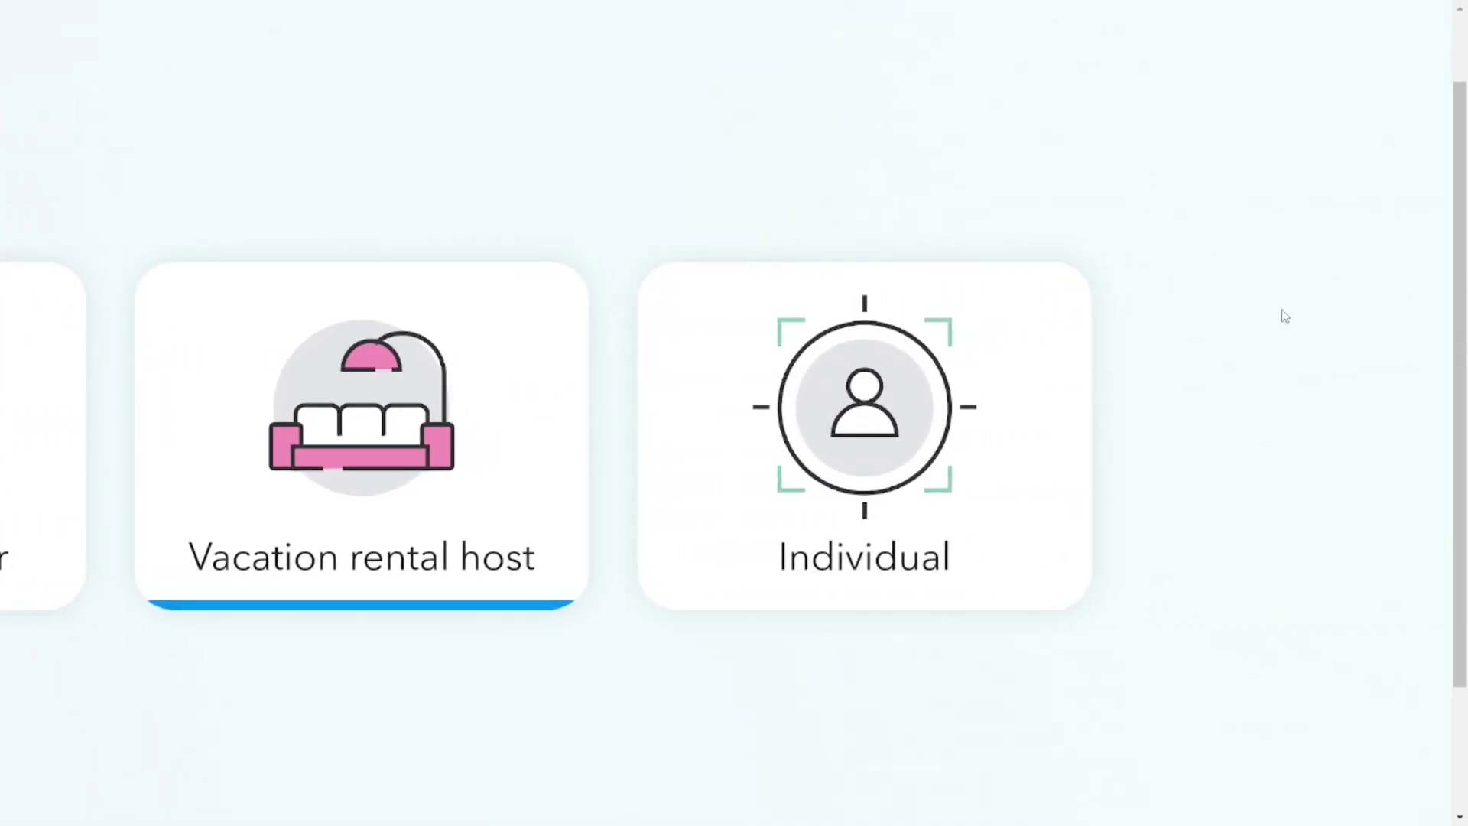
# - Pick Individual and browse the options to the Freelancer, agency or service provider recommendation
pyautogui.click(879, 432)
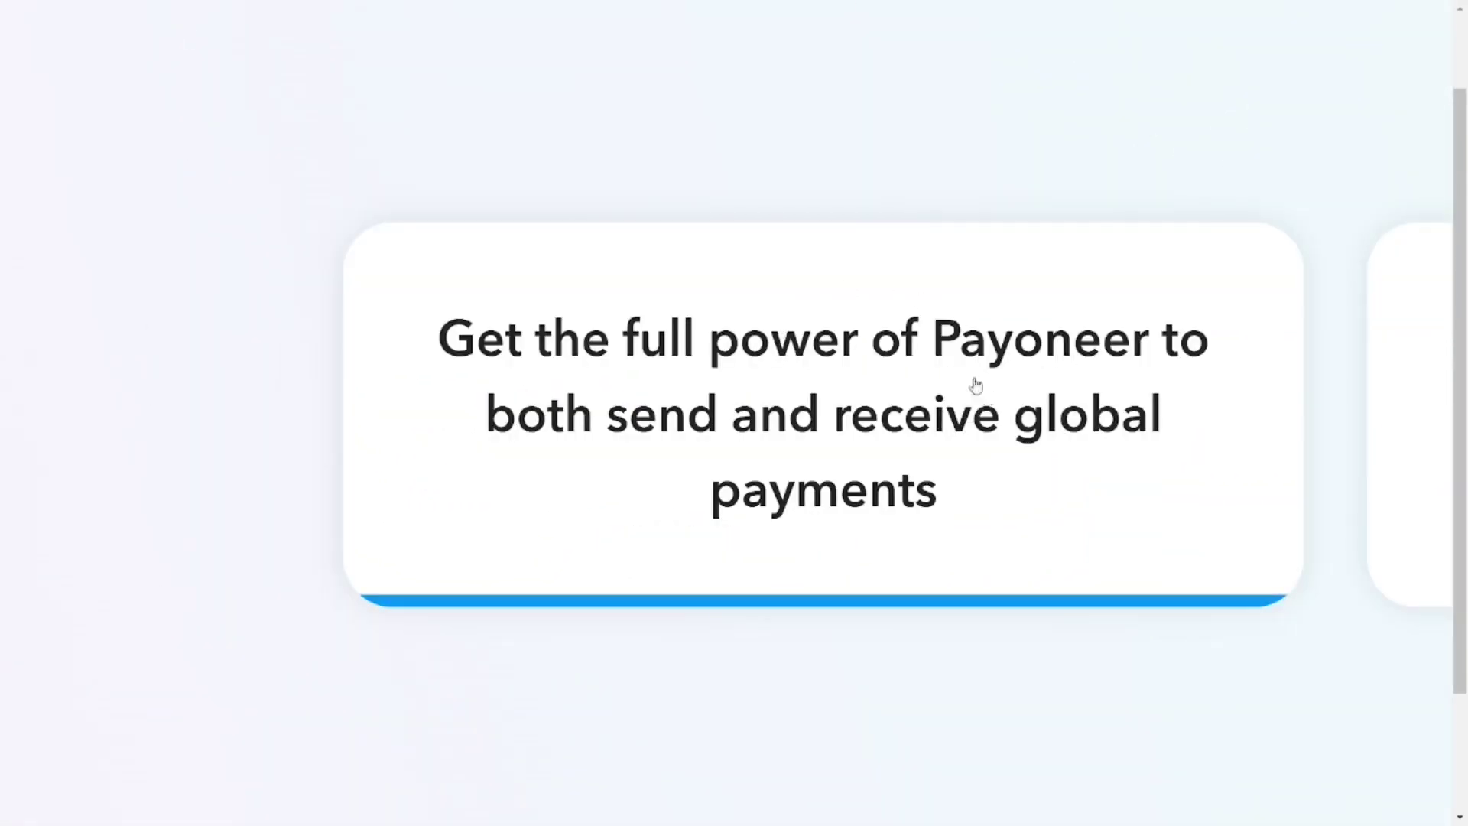
pyautogui.hscroll(12, 956, 488)
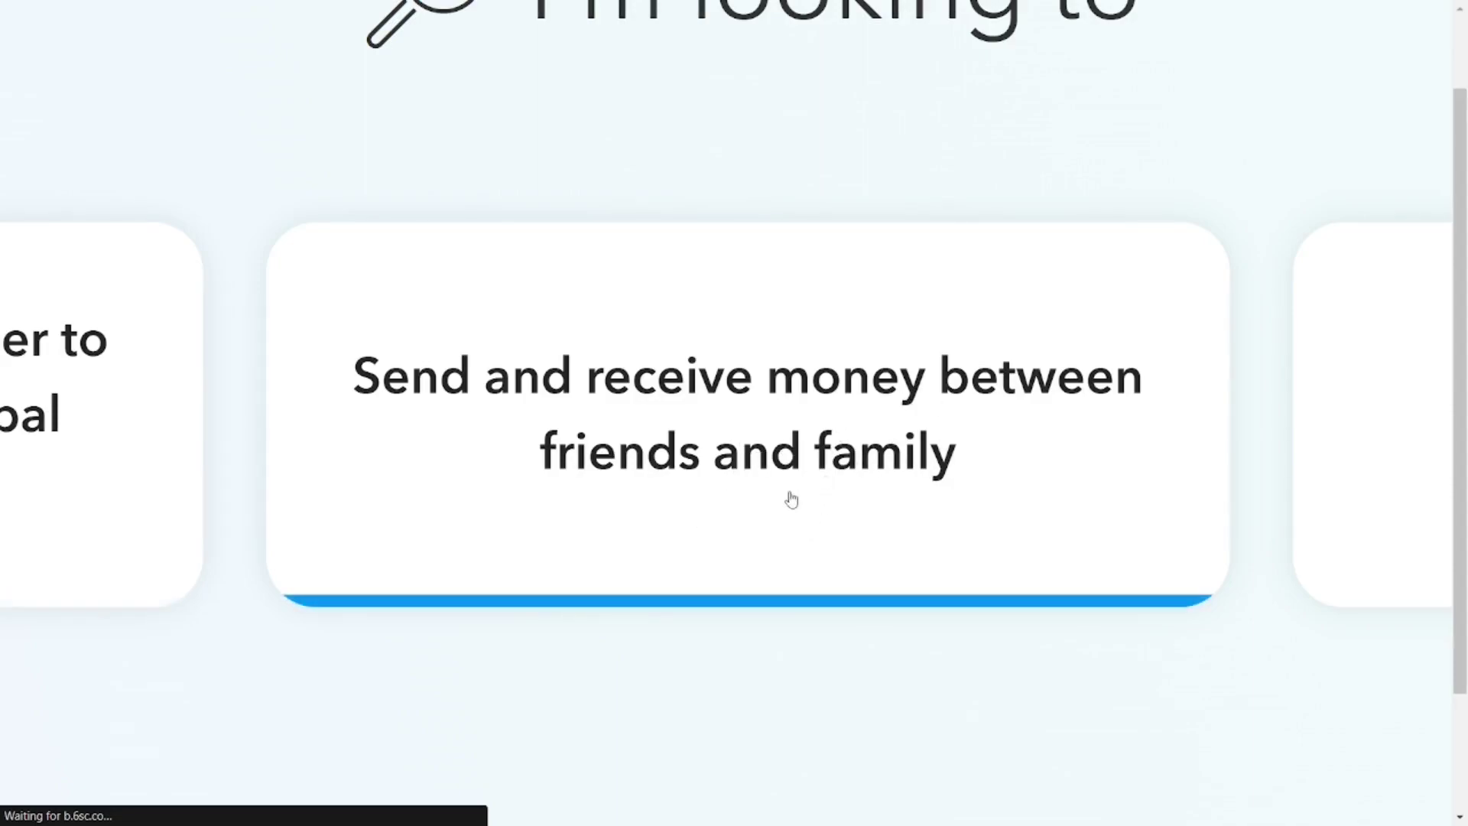
pyautogui.hscroll(12, 816, 515)
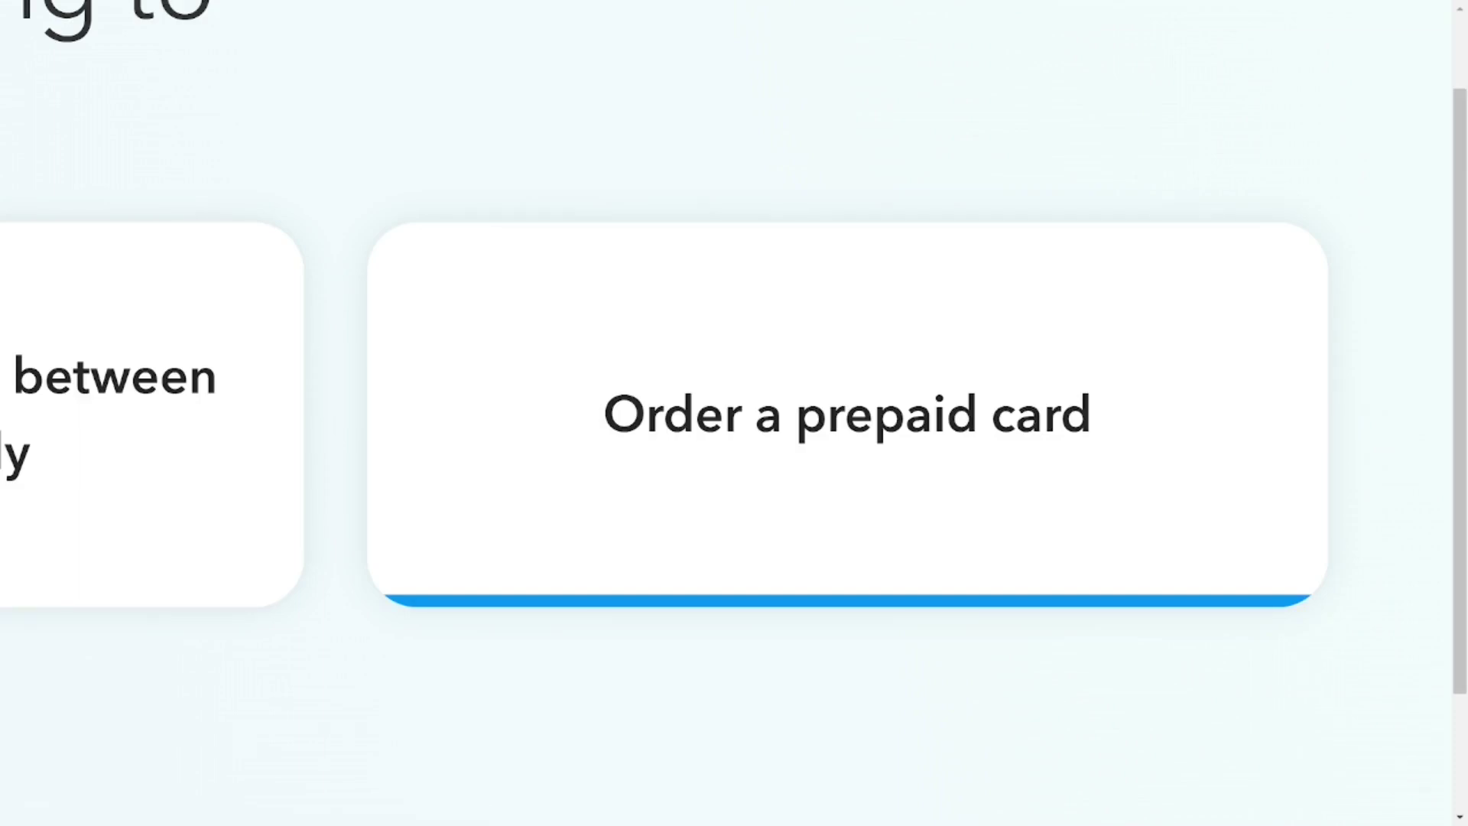
pyautogui.hscroll(-20, 734, 413)
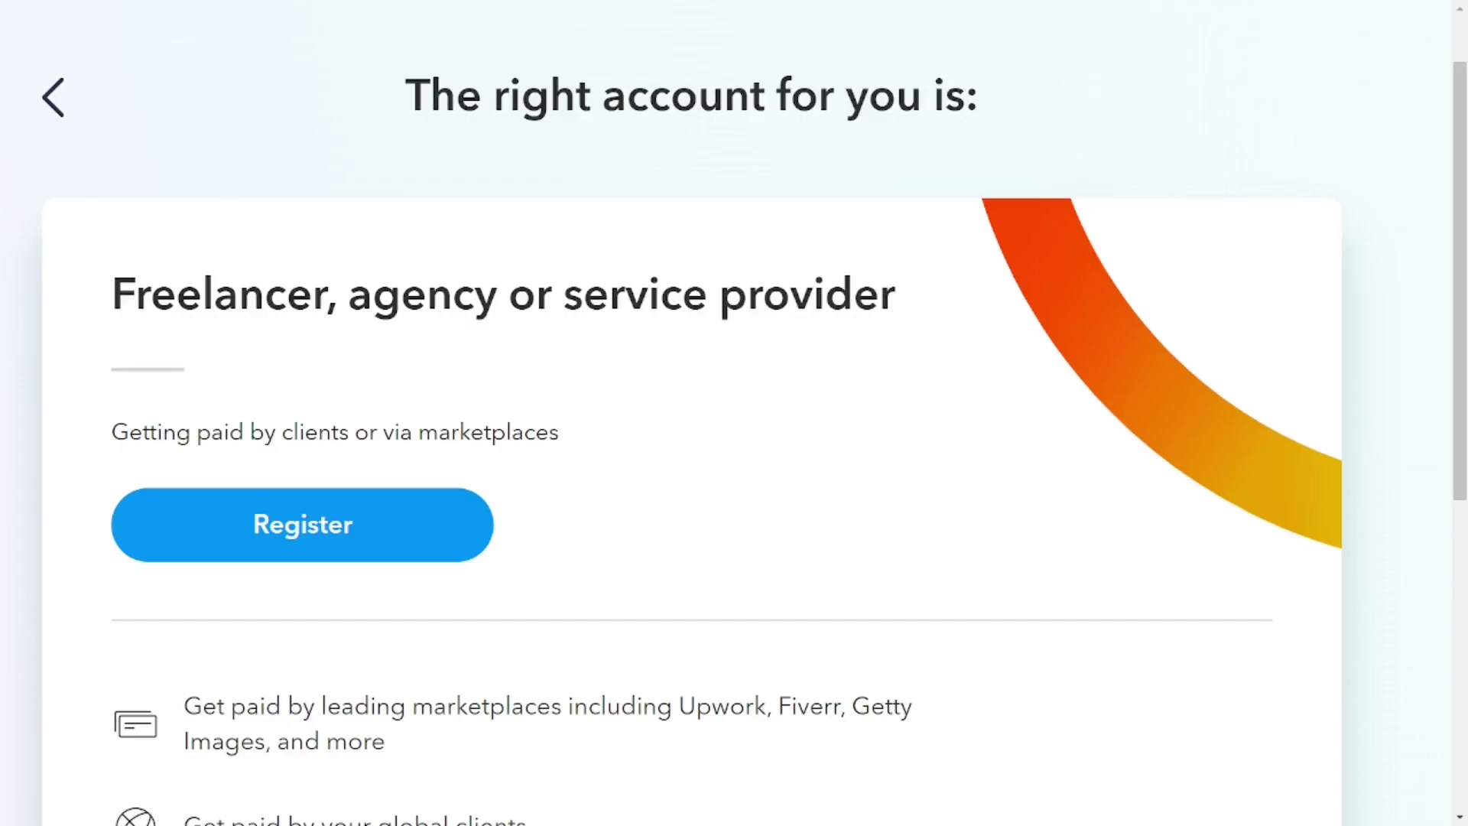
pyautogui.scroll(5, 879, 325)
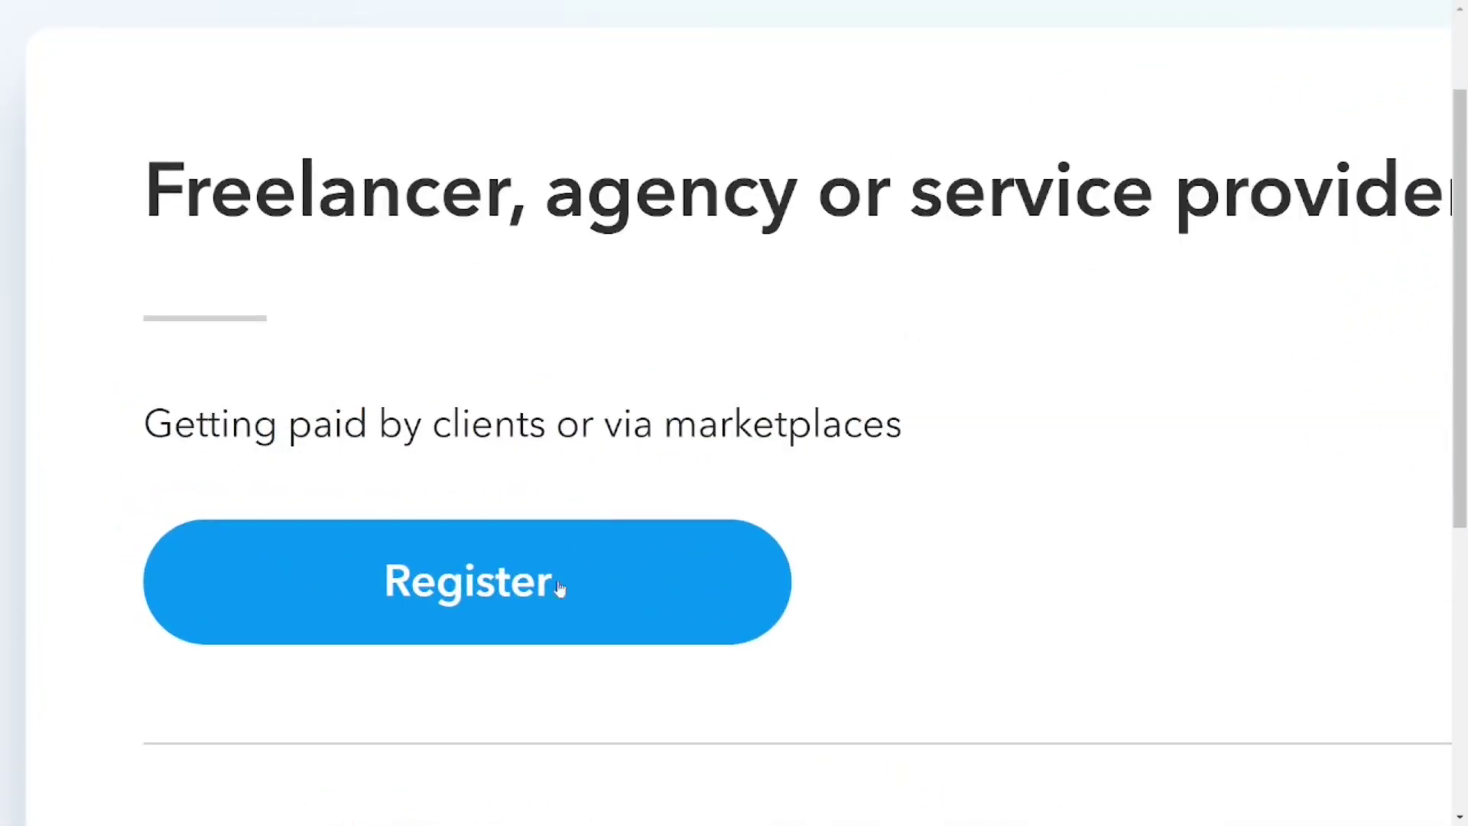
# - Register for the freelancer account, trying Company before setting the business type back to Individual
pyautogui.click(482, 609)
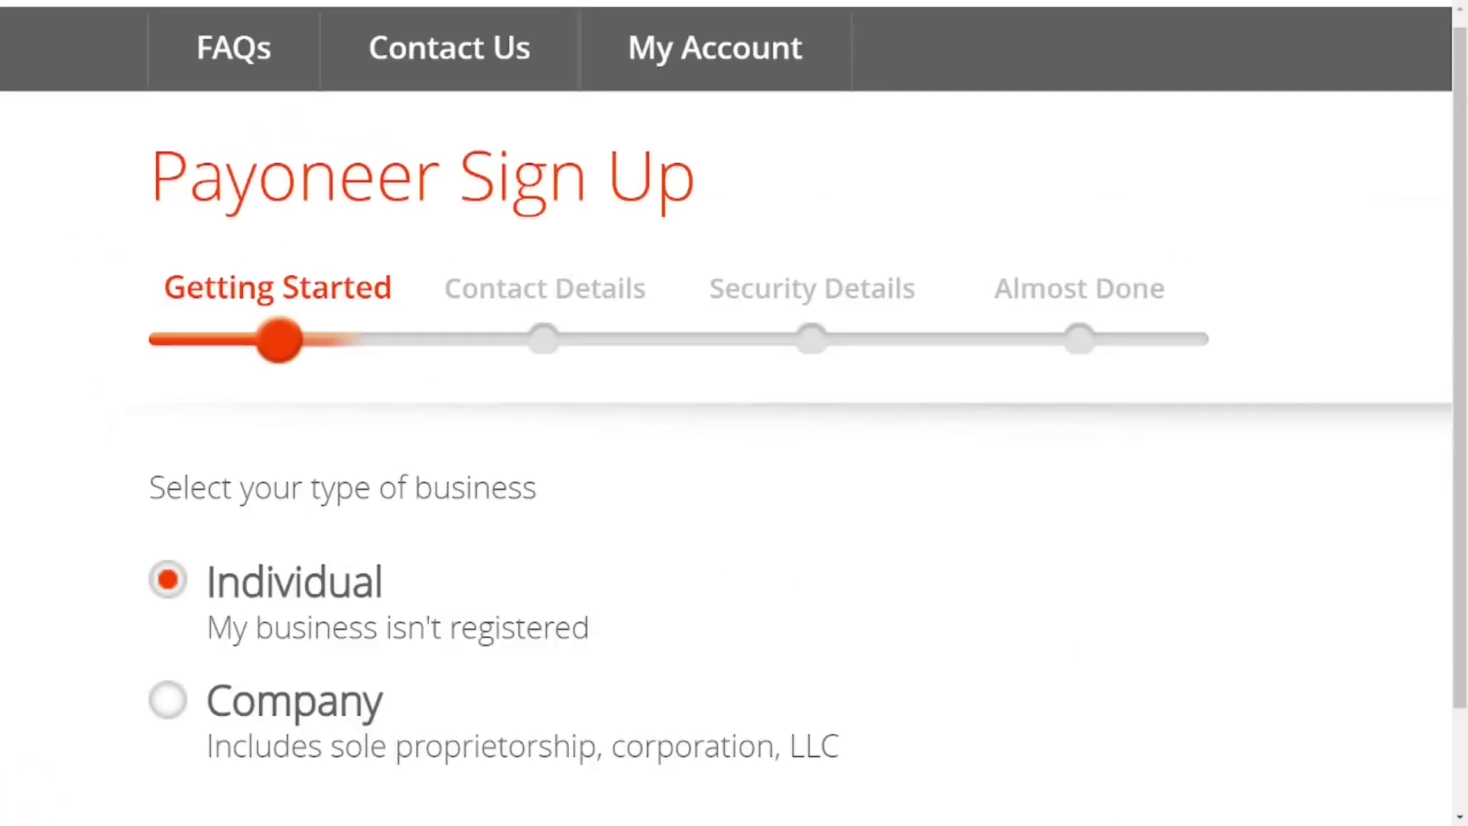
pyautogui.scroll(-5, 131, 280)
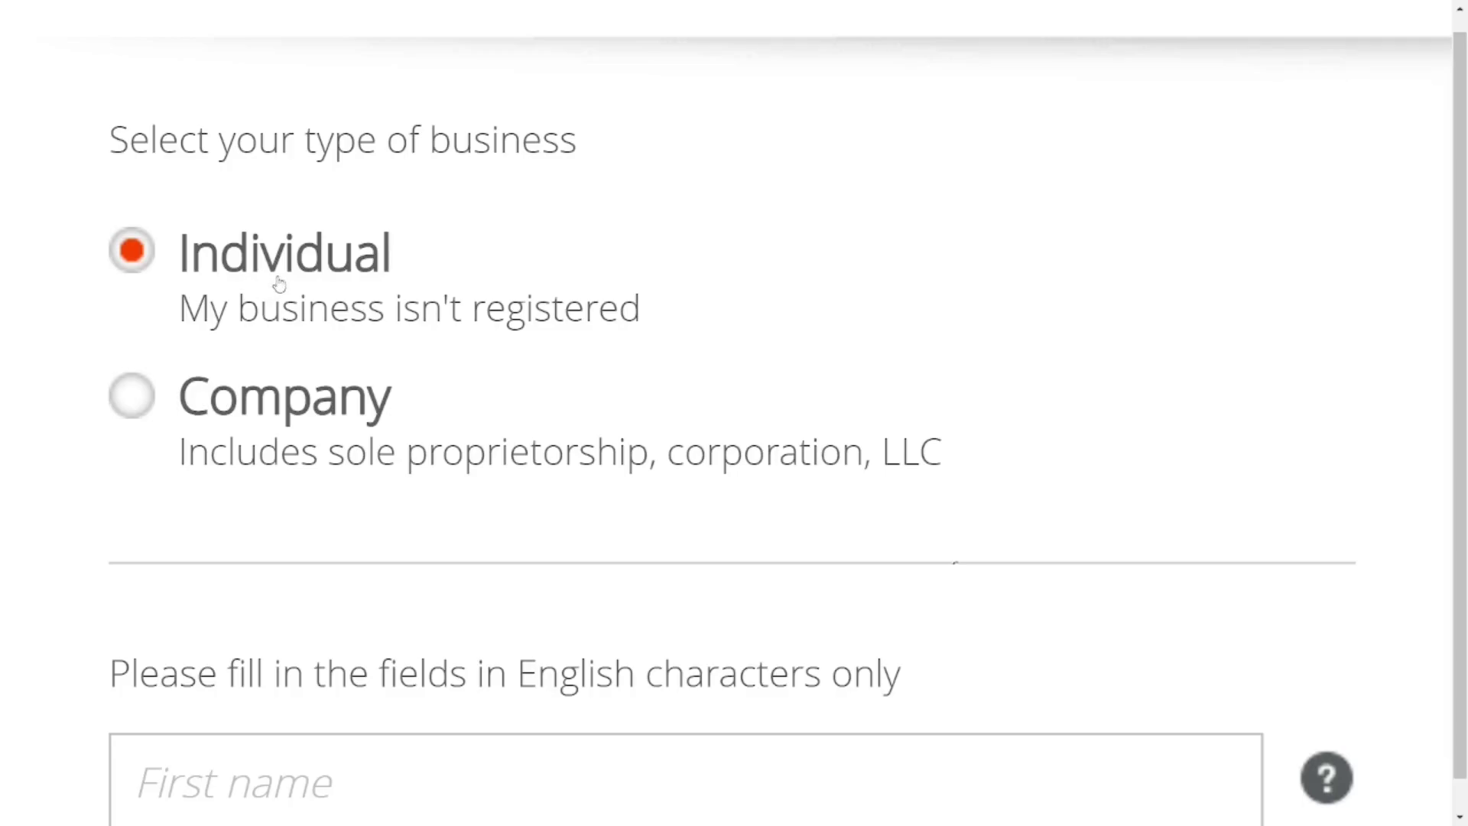
pyautogui.click(145, 408)
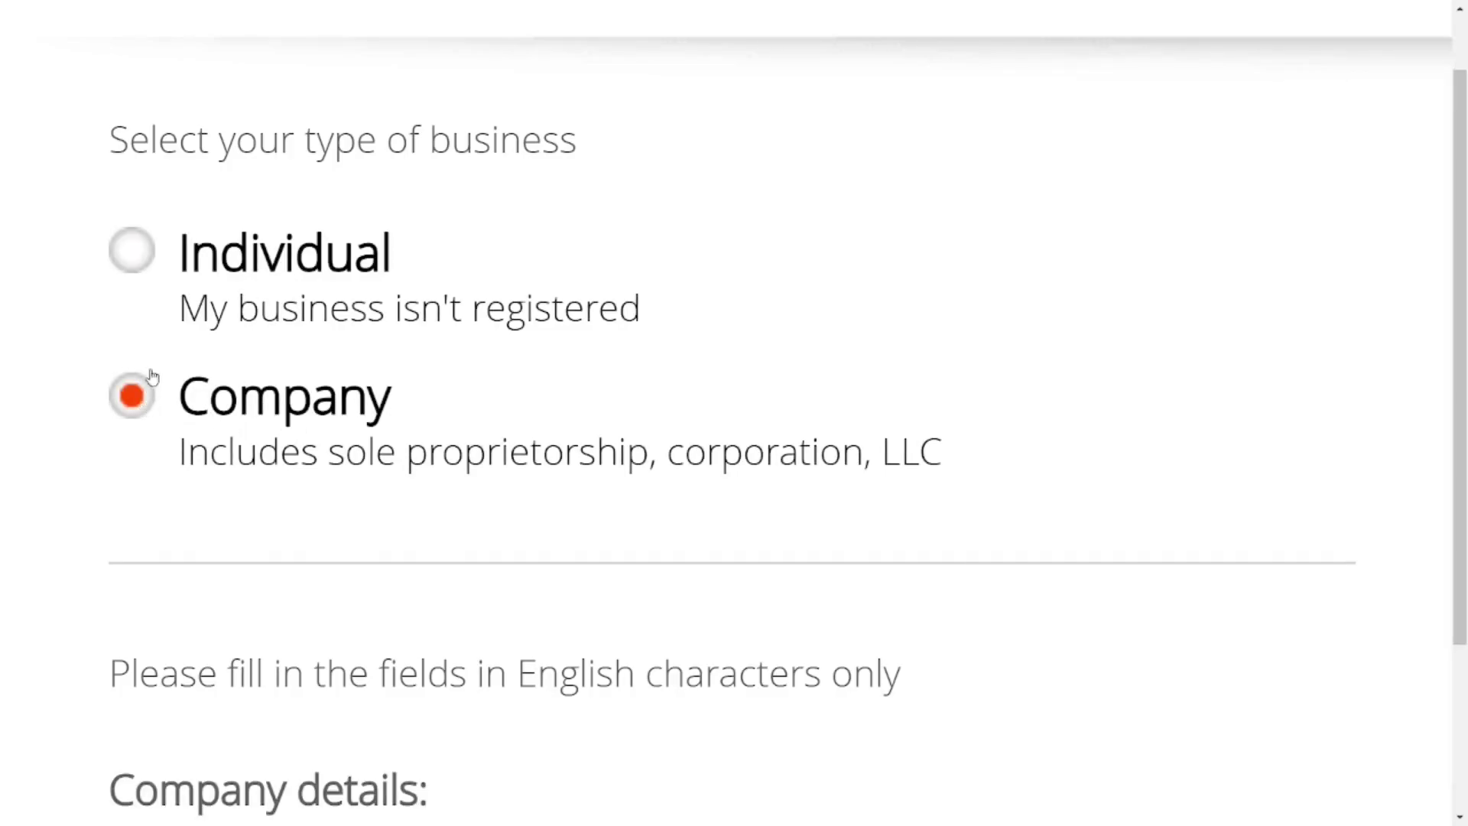
pyautogui.click(143, 260)
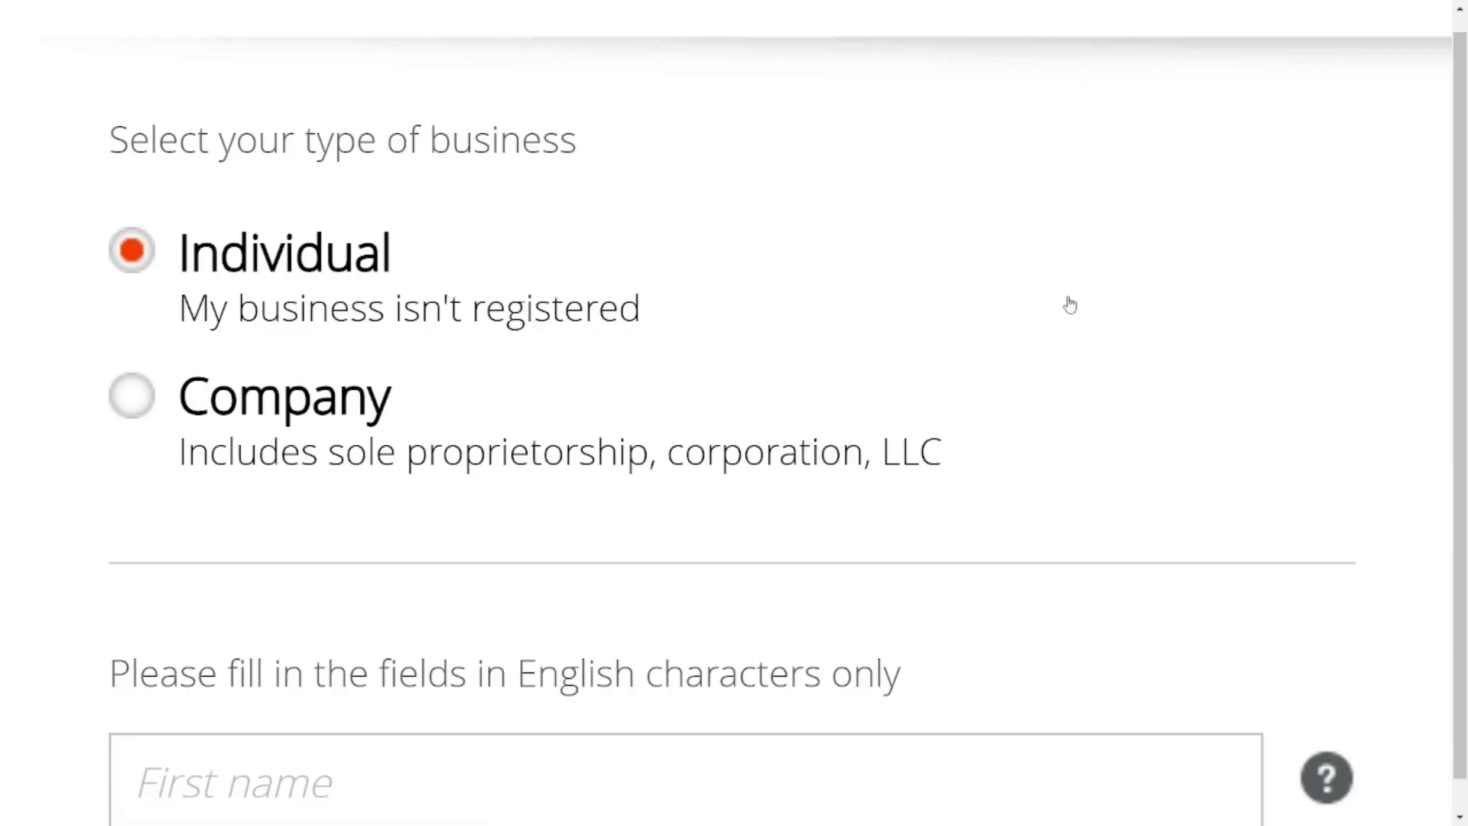
pyautogui.scroll(-5, 1070, 305)
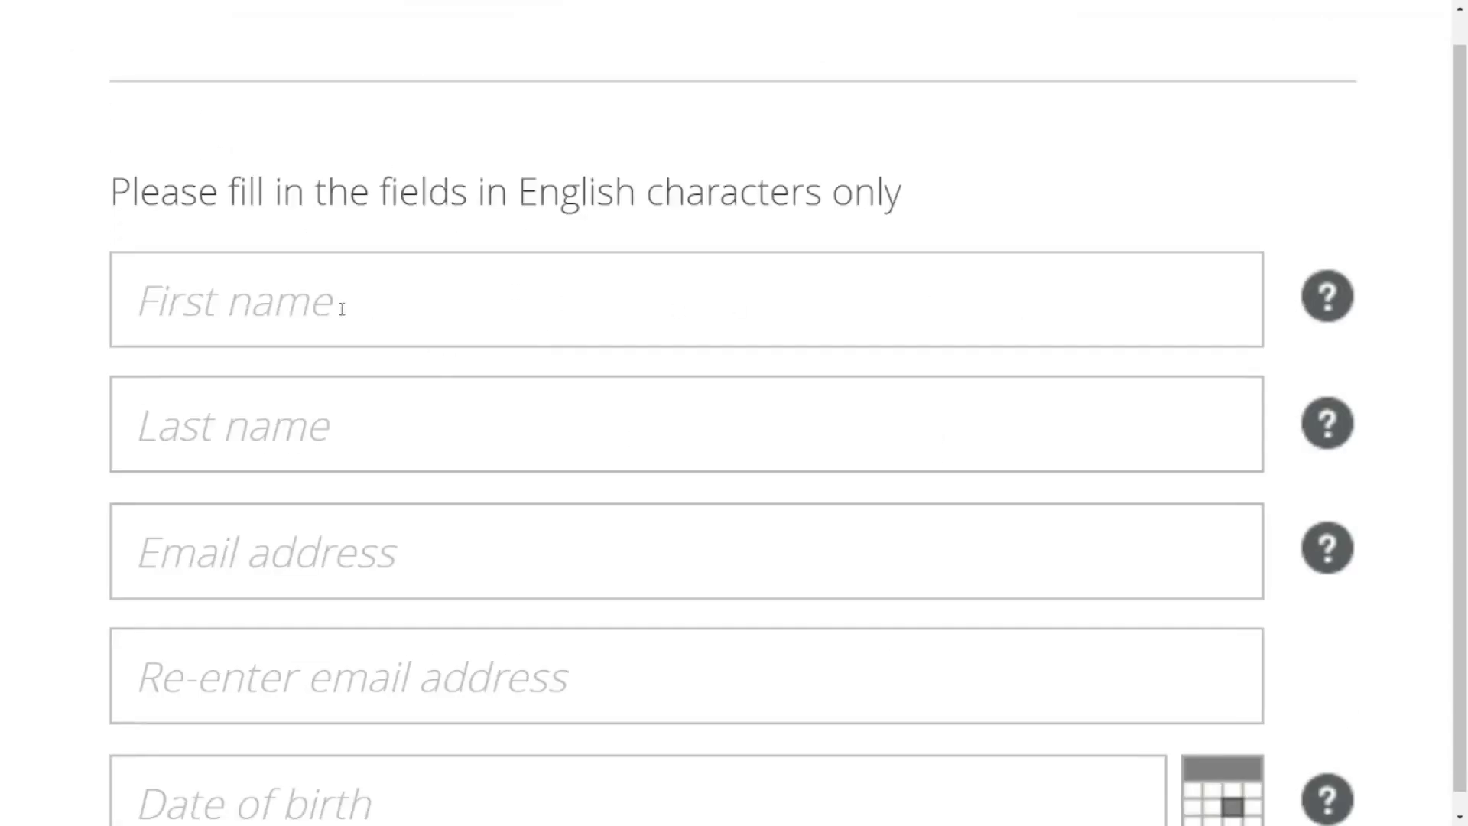
# - Step through the First name, Last name and Email fields, leaving them empty
pyautogui.click(357, 309)
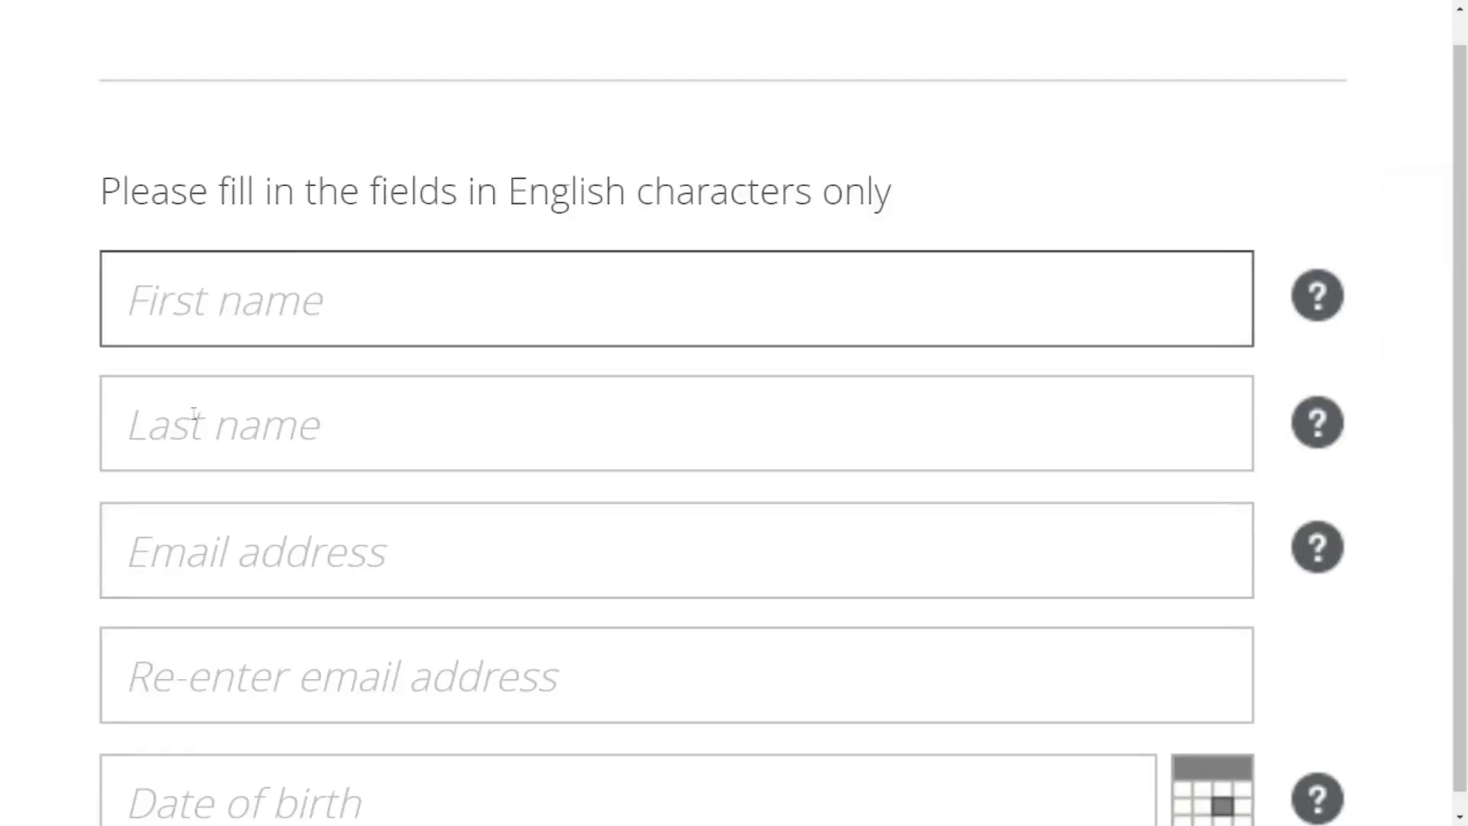
pyautogui.click(193, 417)
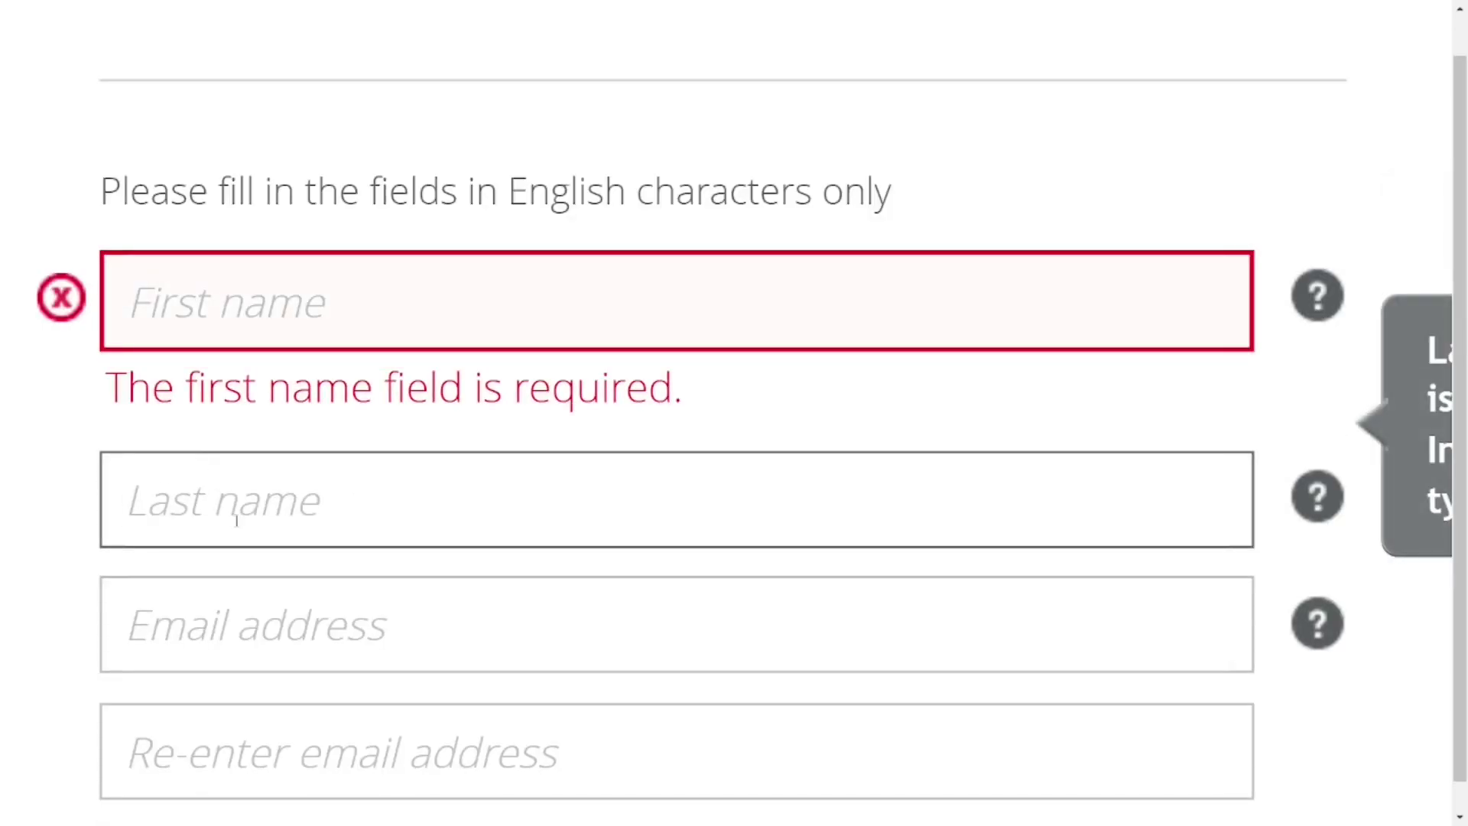
pyautogui.scroll(-3, 238, 521)
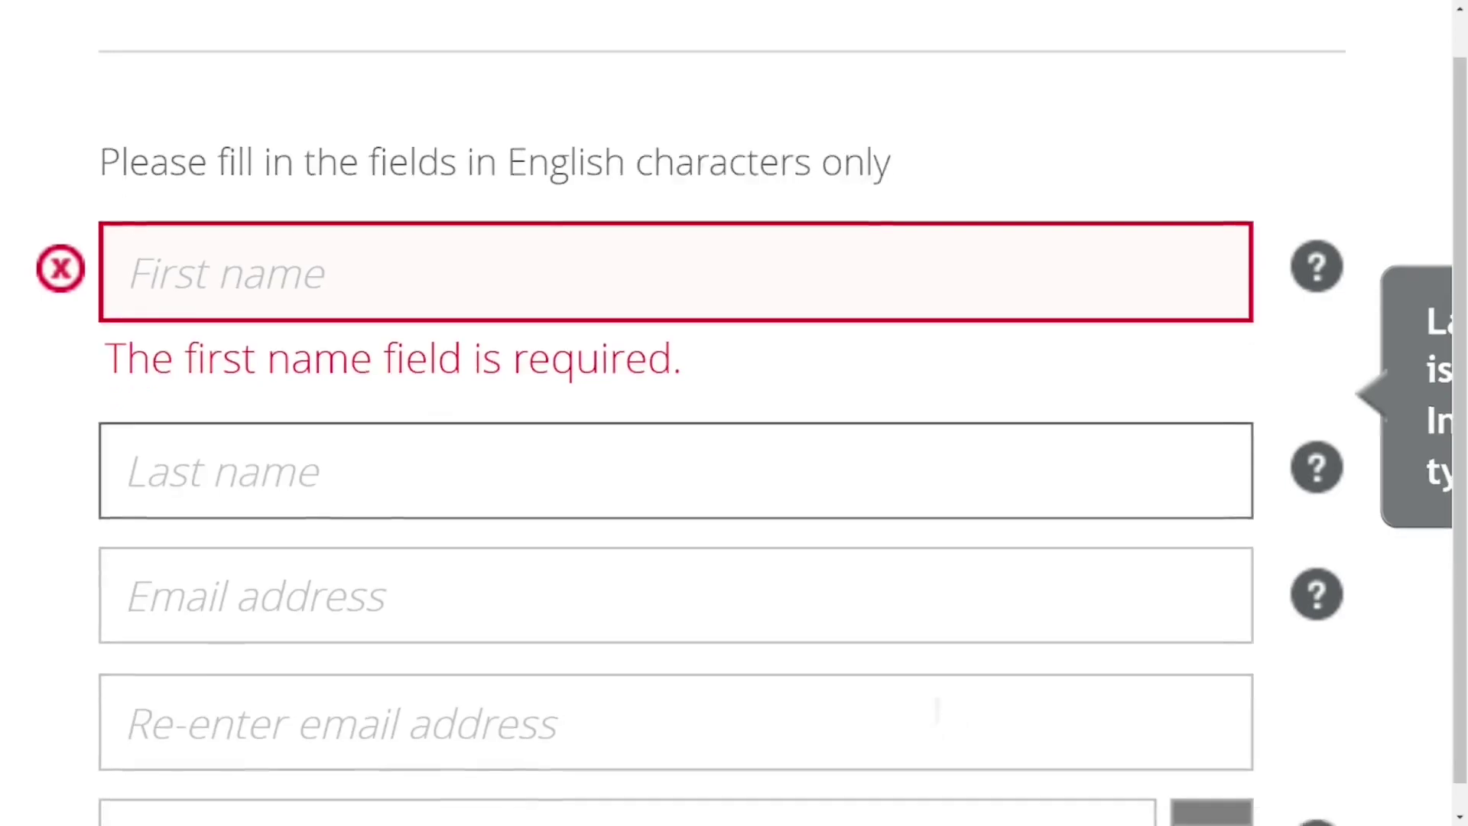
pyautogui.click(224, 272)
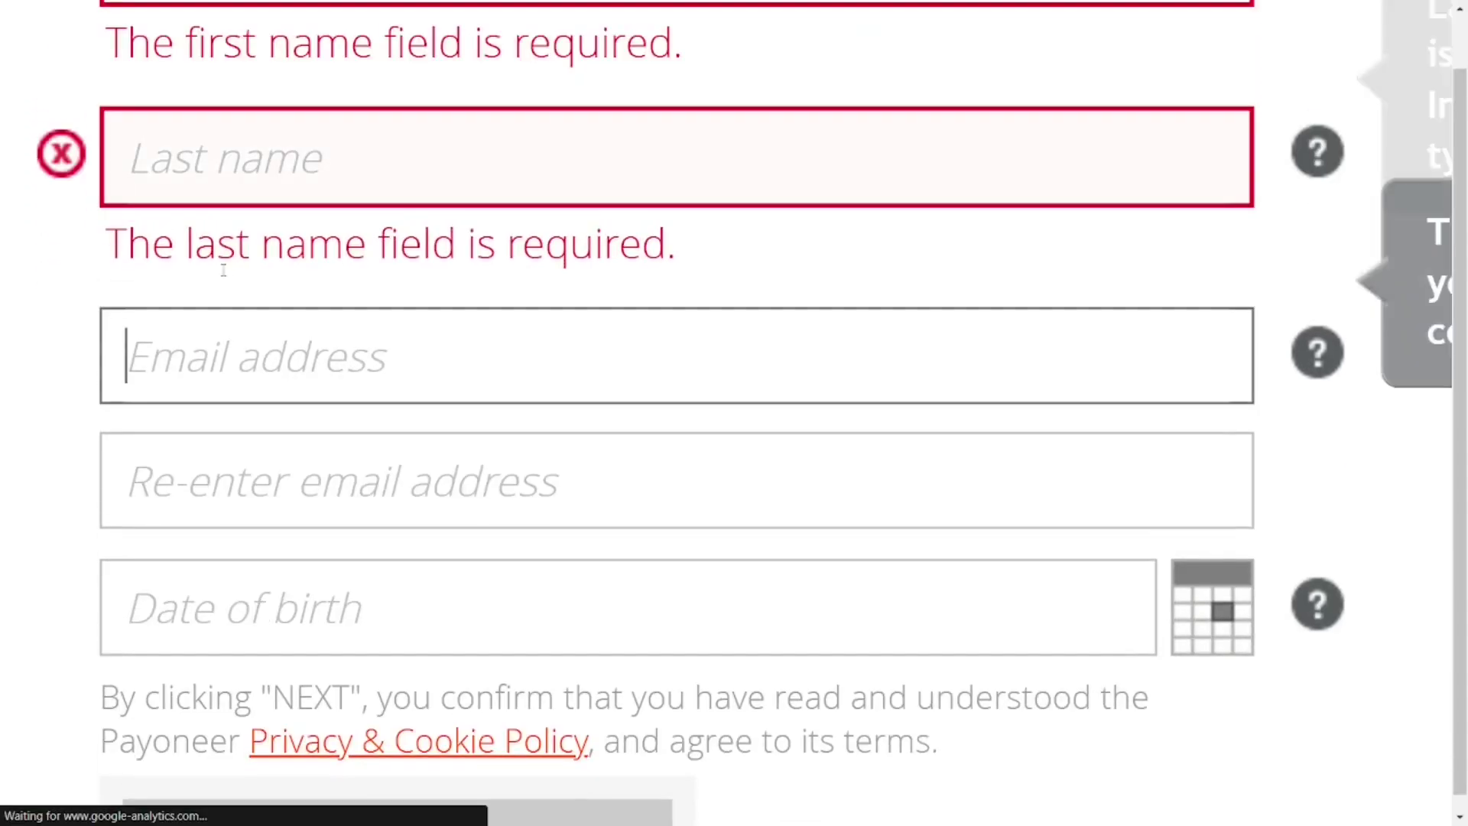
pyautogui.hscroll(9, 224, 270)
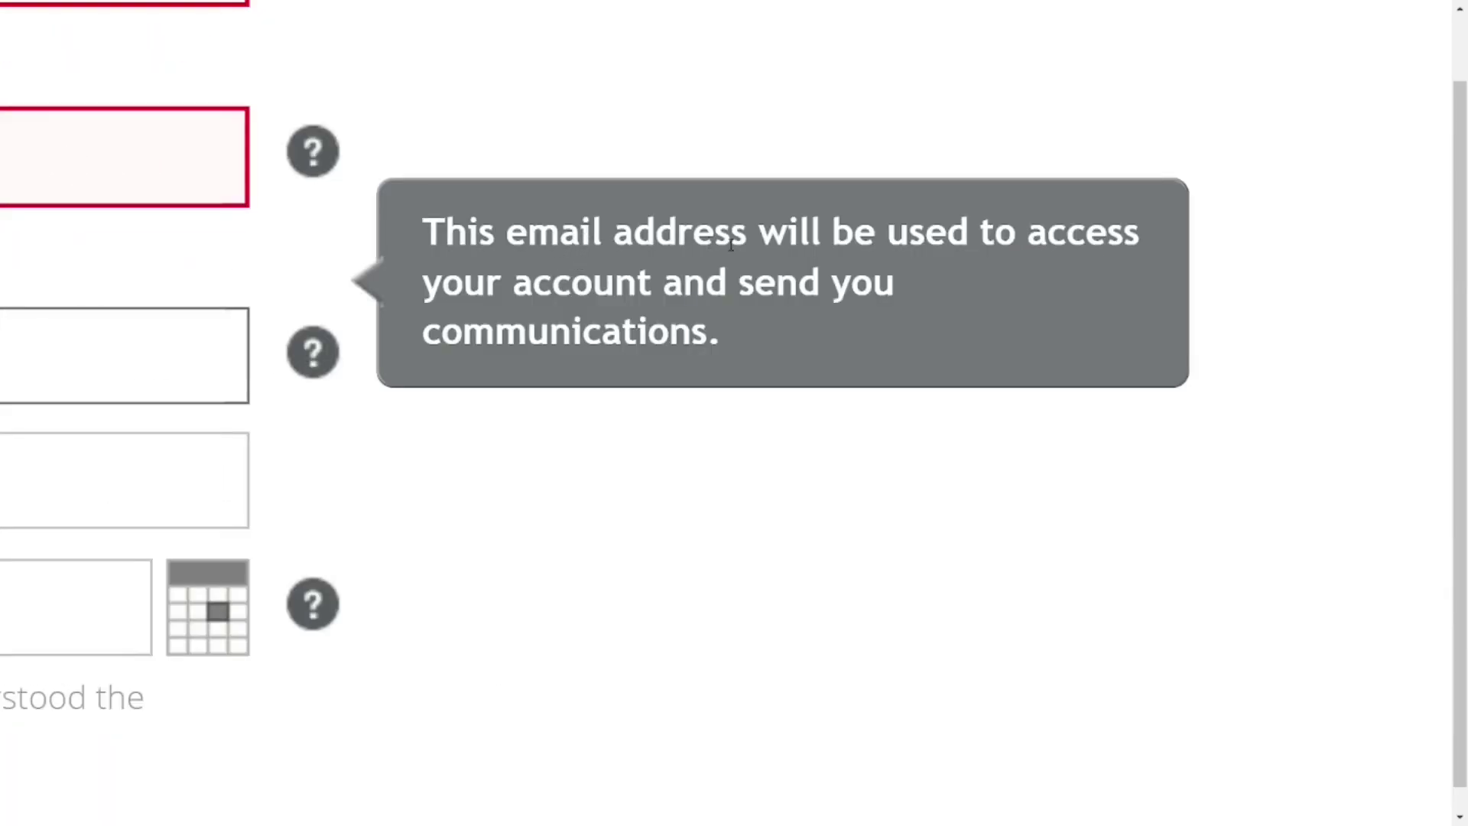
pyautogui.hscroll(-9, 743, 341)
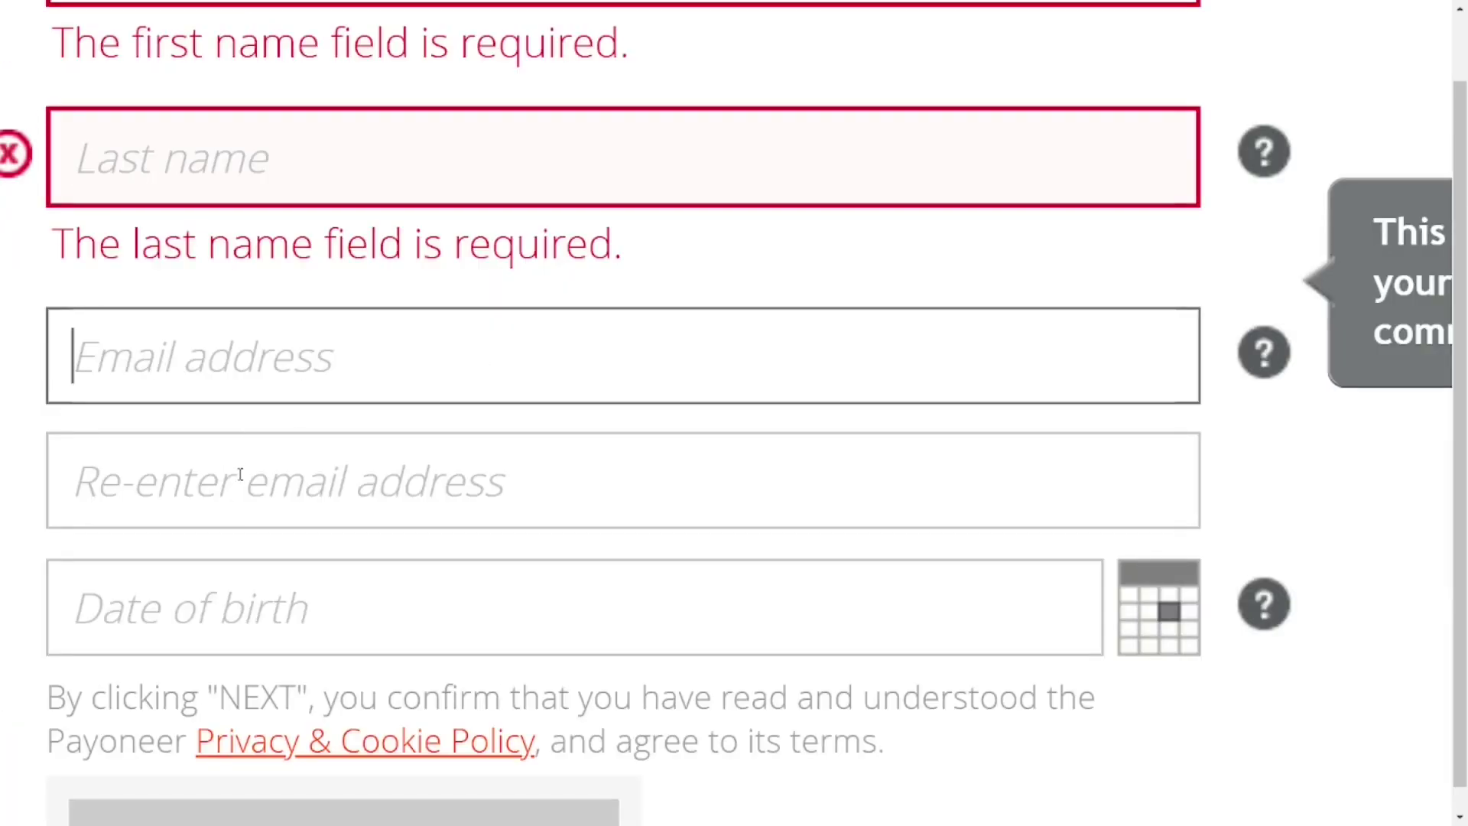
# - Visit the Re-enter email field and the Date of birth calendar without choosing a date
pyautogui.click(239, 482)
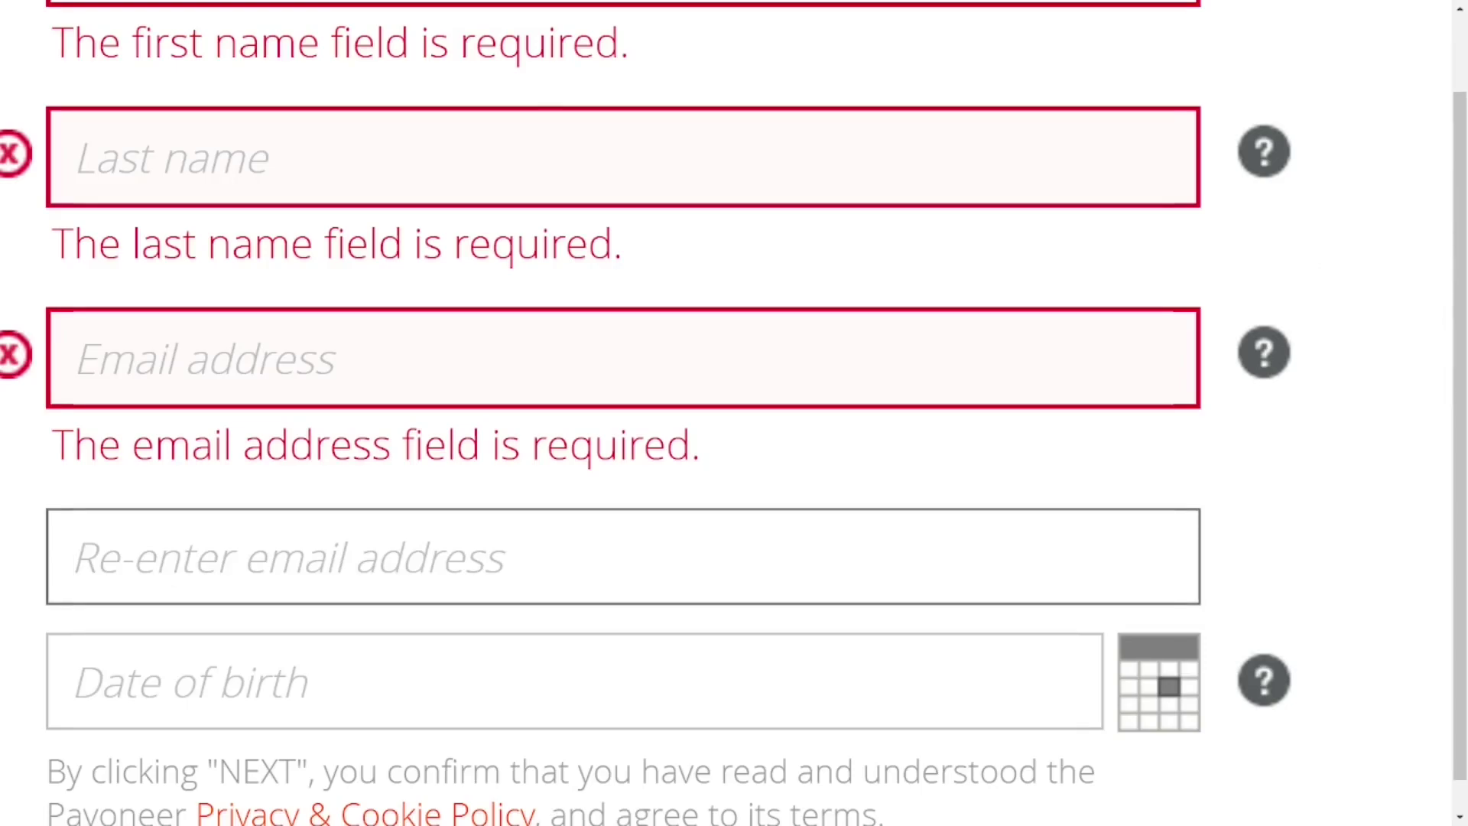
pyautogui.scroll(-5, 241, 480)
pyautogui.hscroll(-1, 241, 480)
pyautogui.click(256, 335)
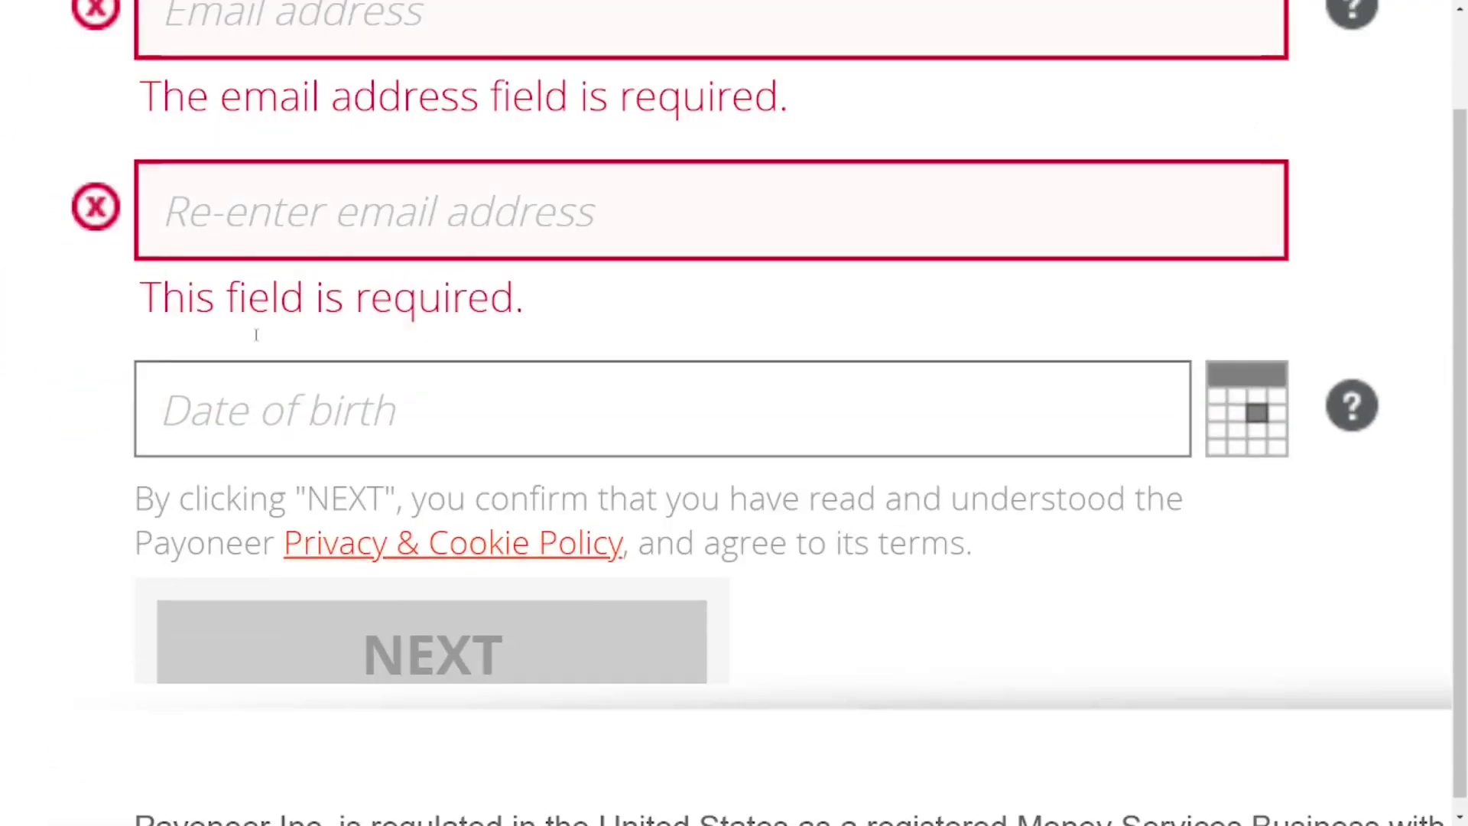
pyautogui.scroll(8, 256, 335)
pyautogui.scroll(-4, 711, 459)
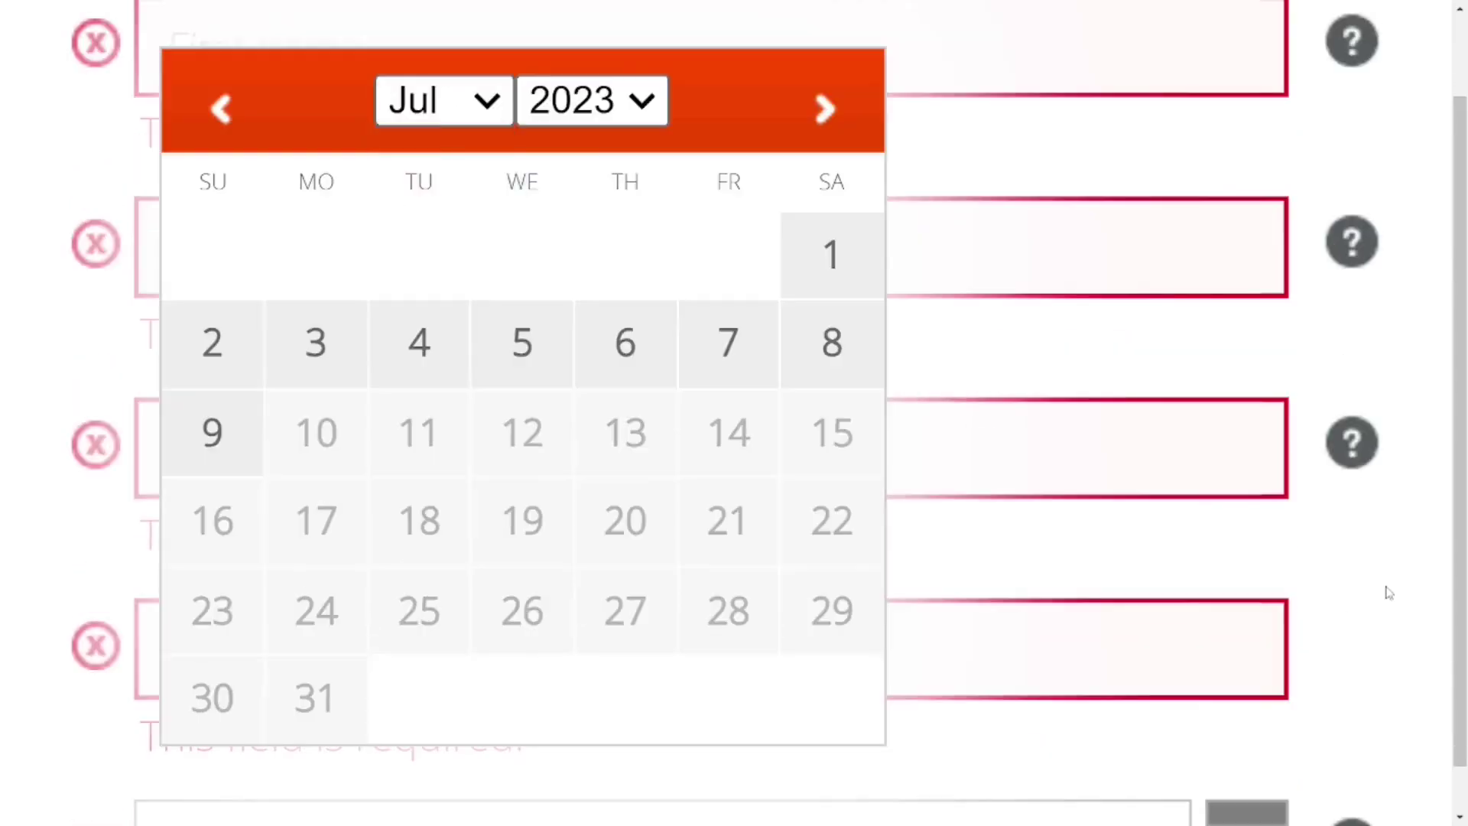
pyautogui.scroll(-4, 711, 459)
pyautogui.scroll(-3, 809, 393)
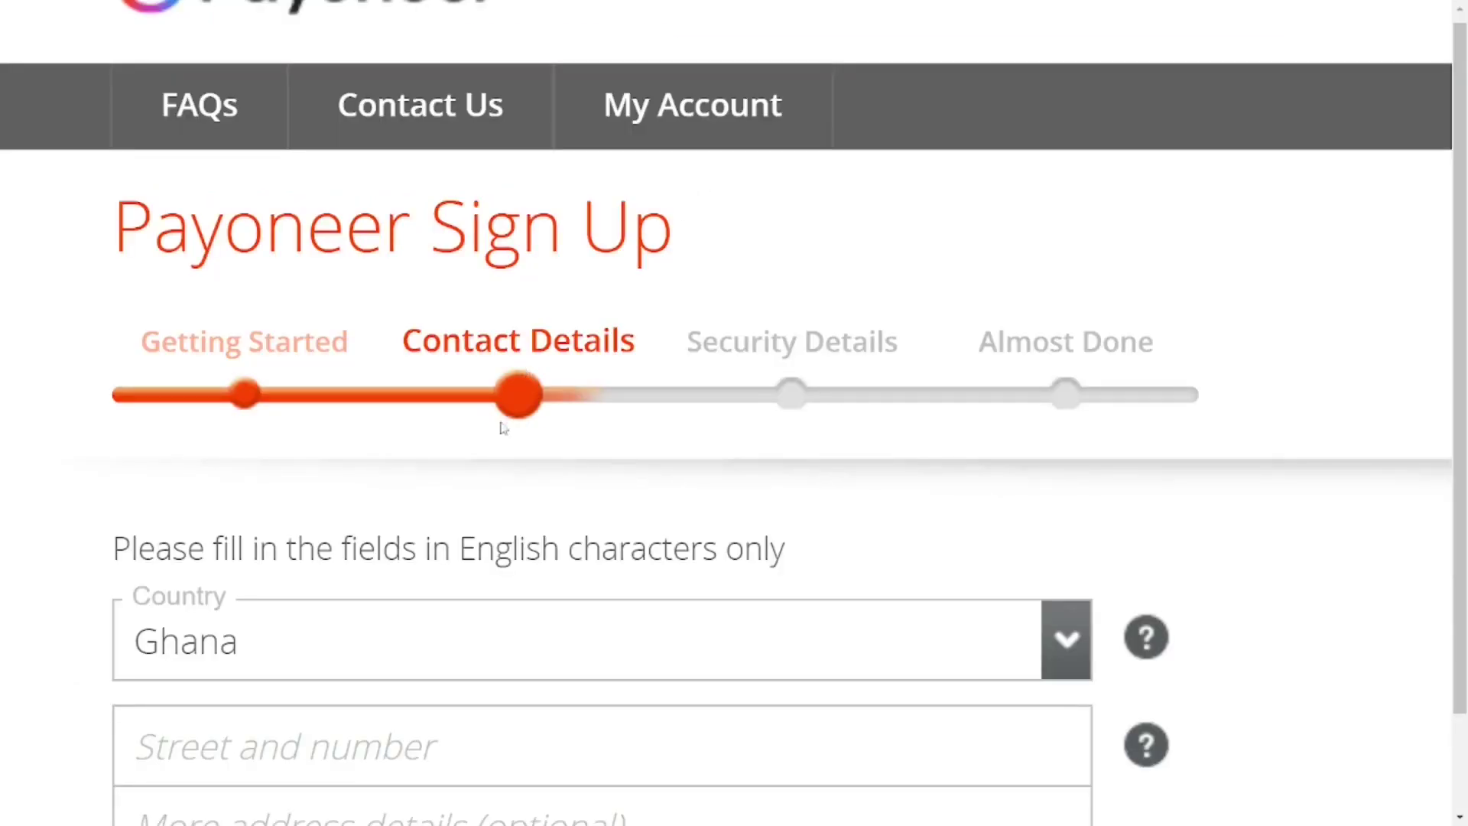
# - Keep Ghana as the country and go through the street, address, city and postal code fields
pyautogui.scroll(-5, 734, 413)
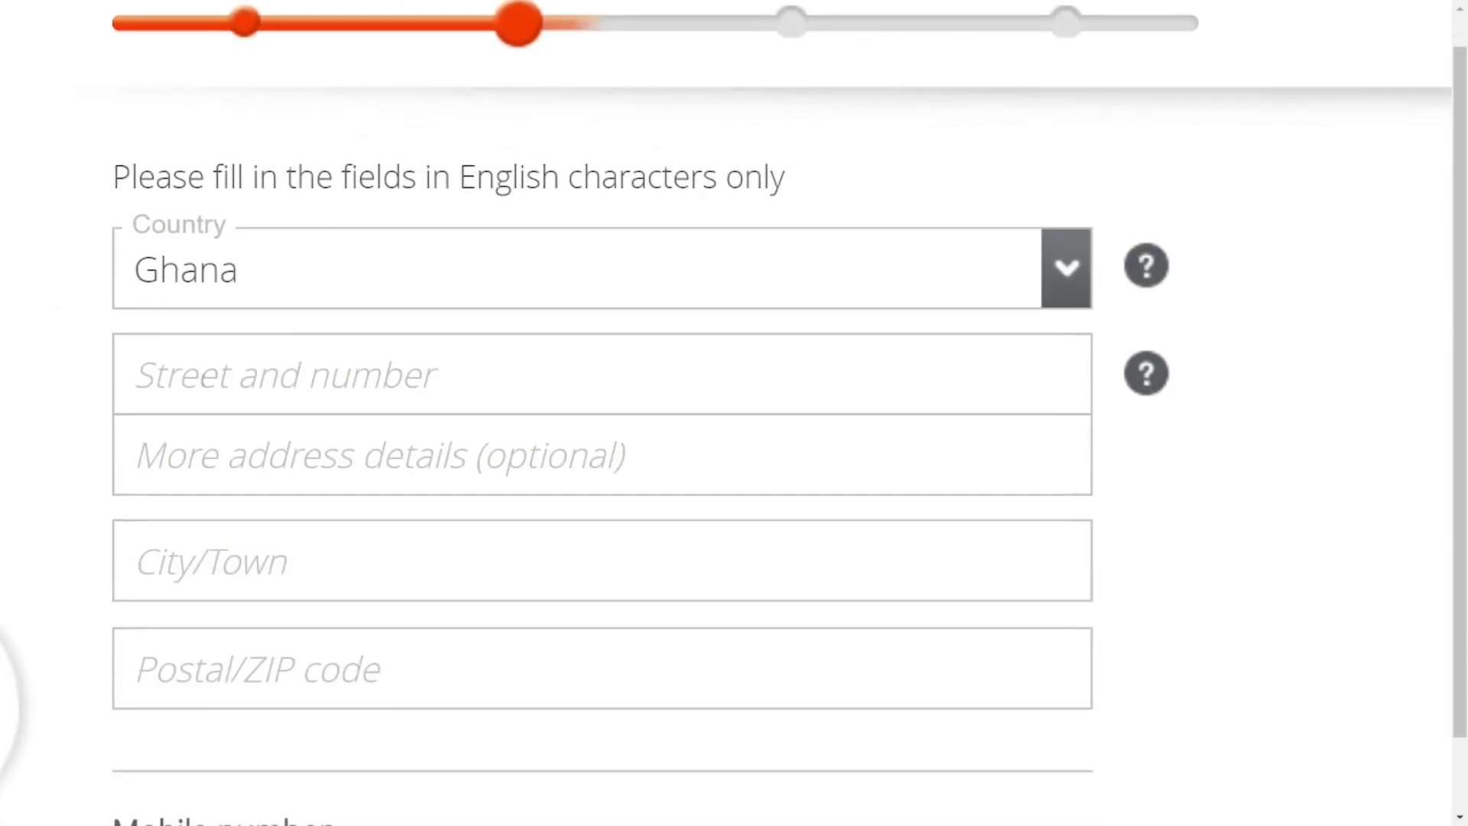
pyautogui.click(1066, 267)
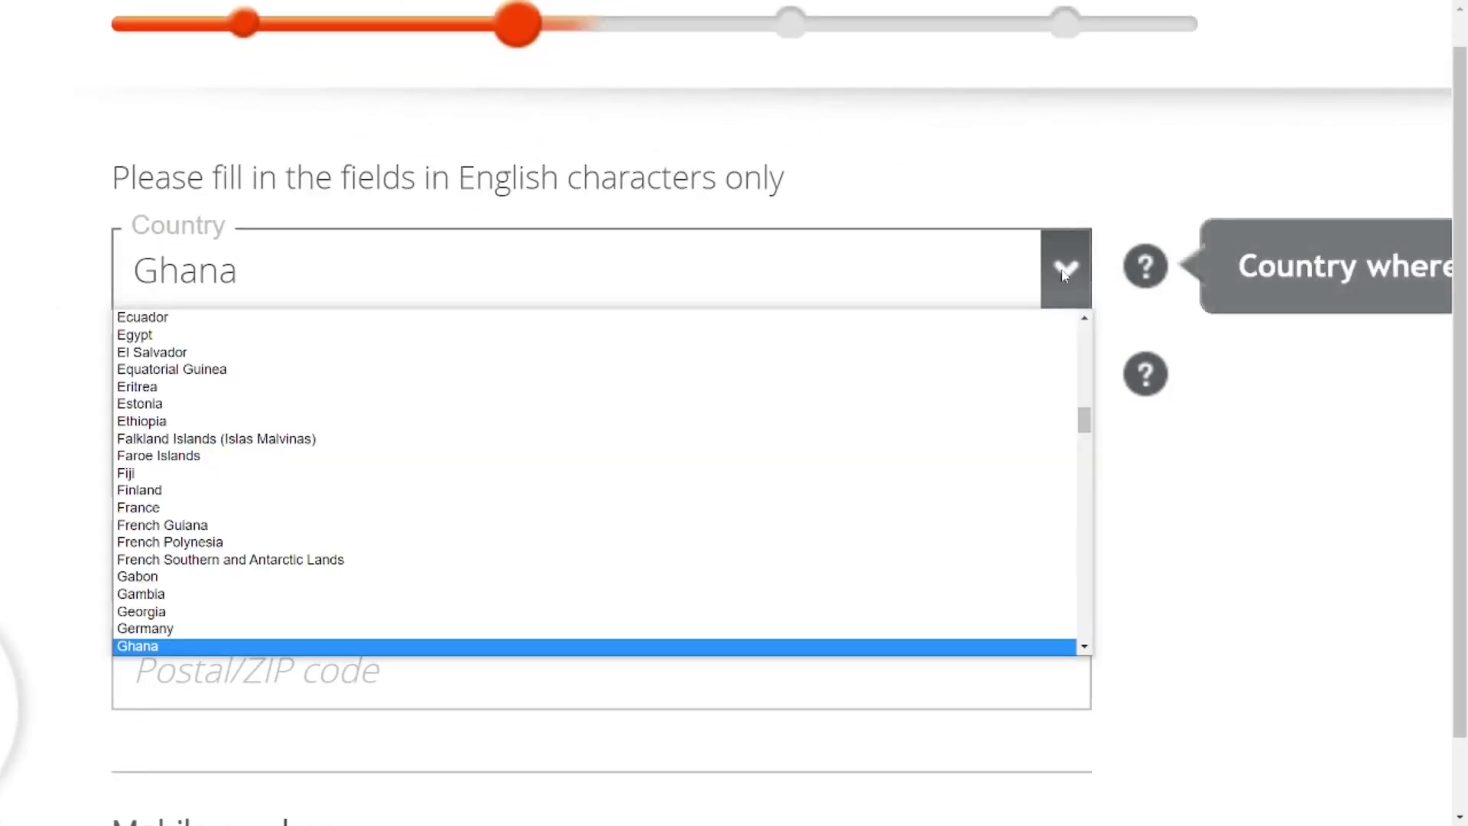
pyautogui.click(406, 646)
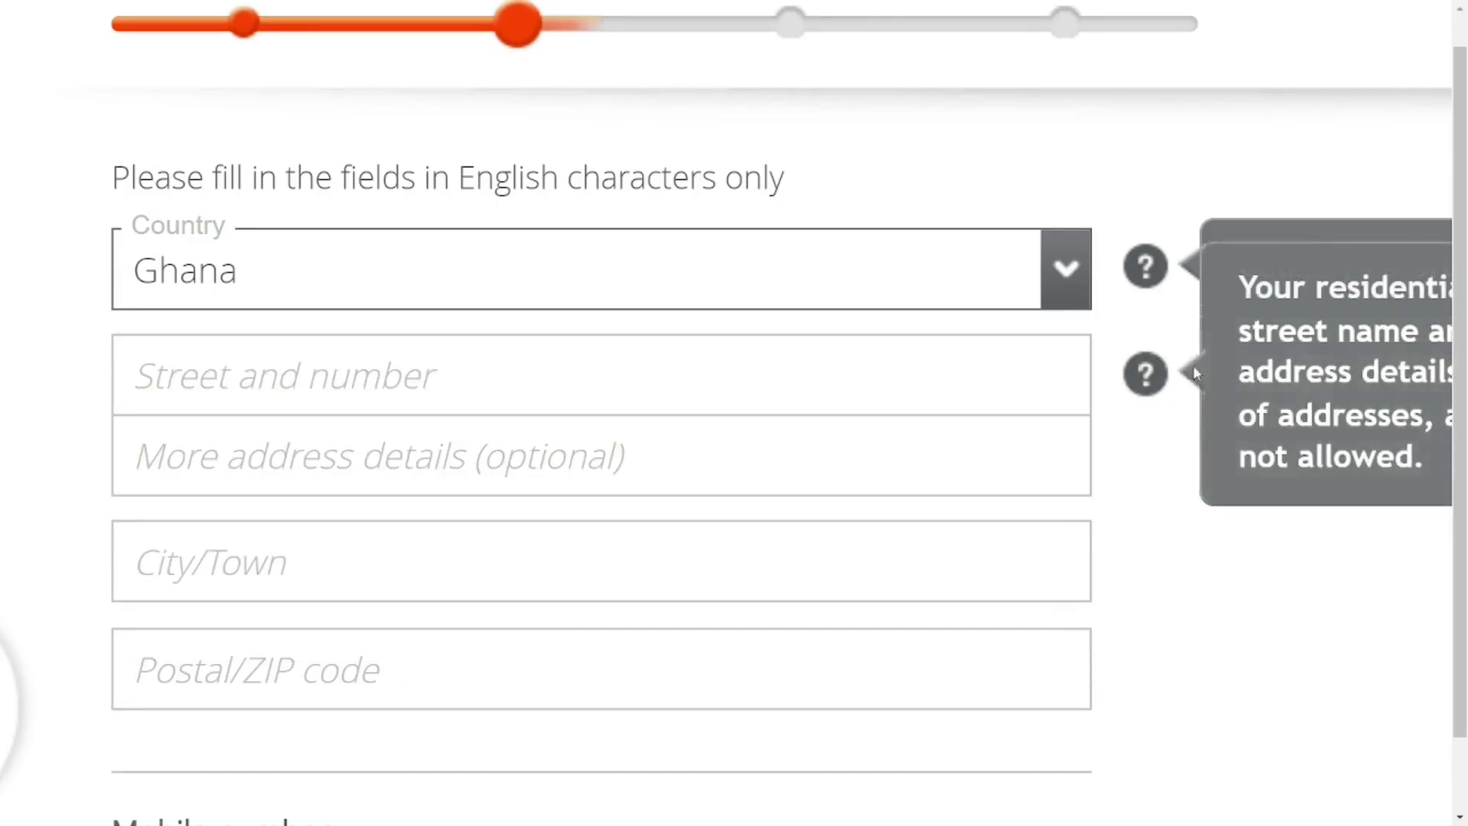
pyautogui.hscroll(7, 1193, 365)
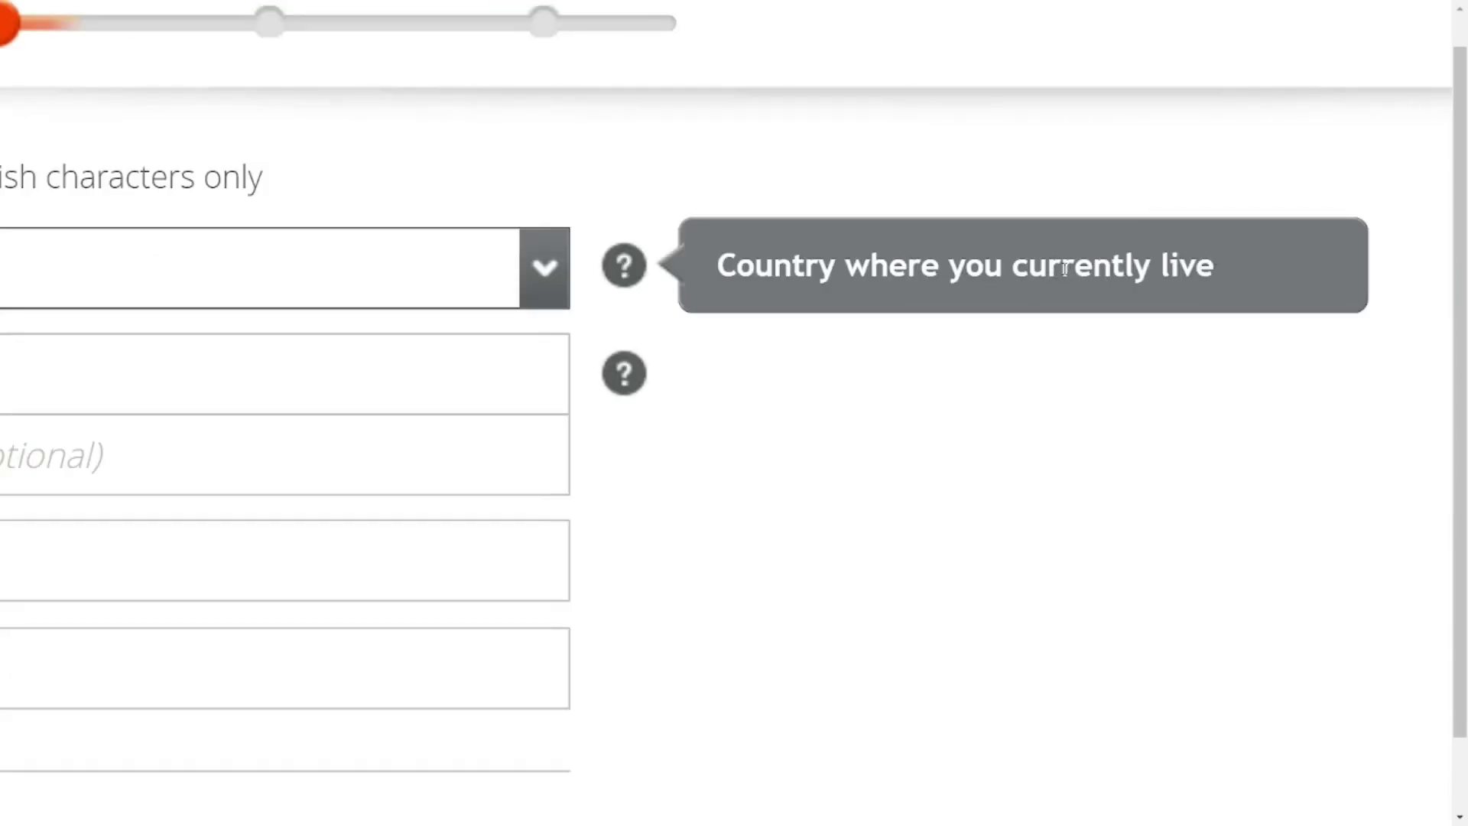
pyautogui.hscroll(-8, 868, 111)
pyautogui.click(381, 382)
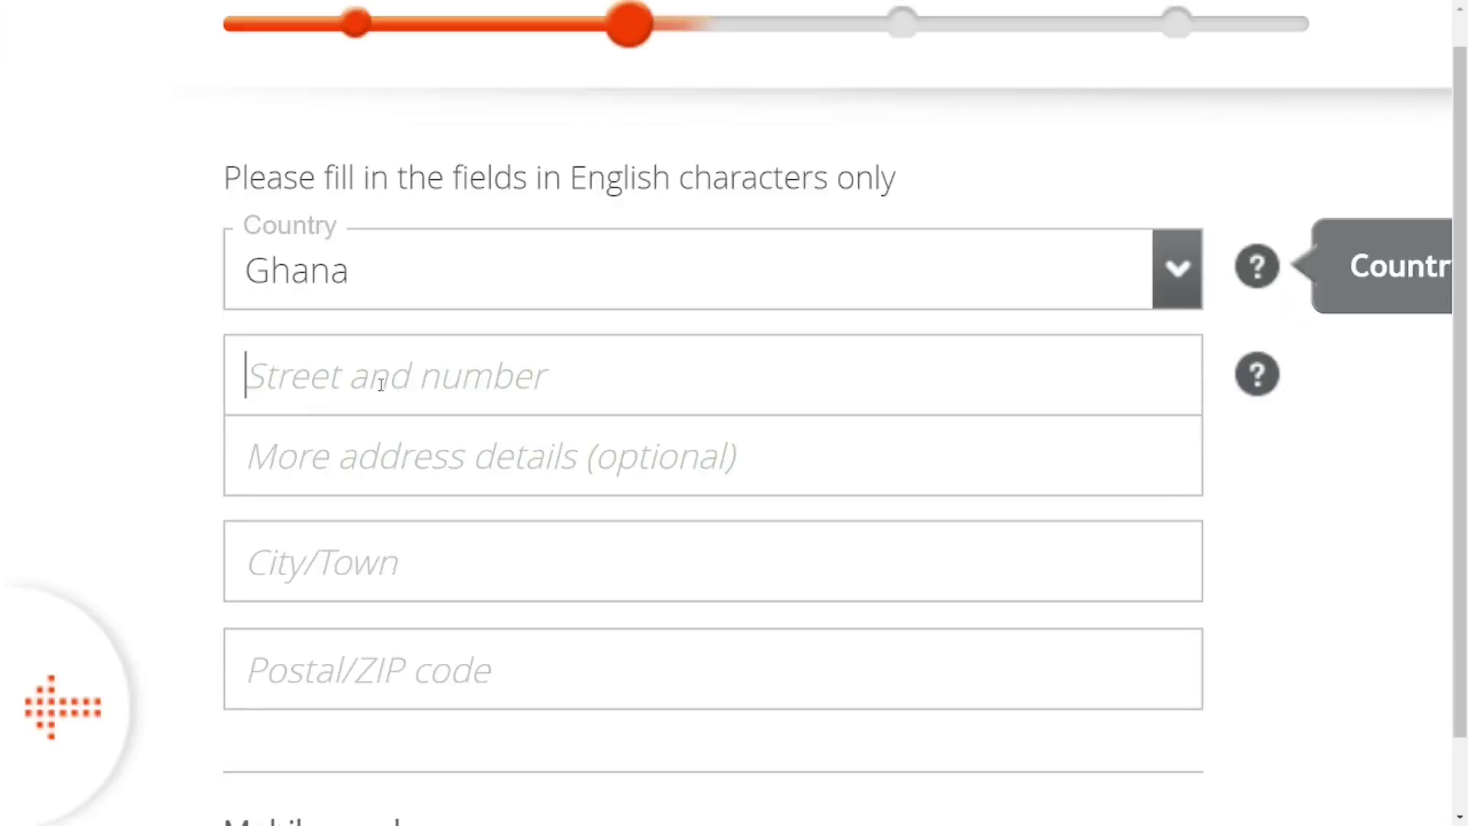
pyautogui.hscroll(8, 381, 382)
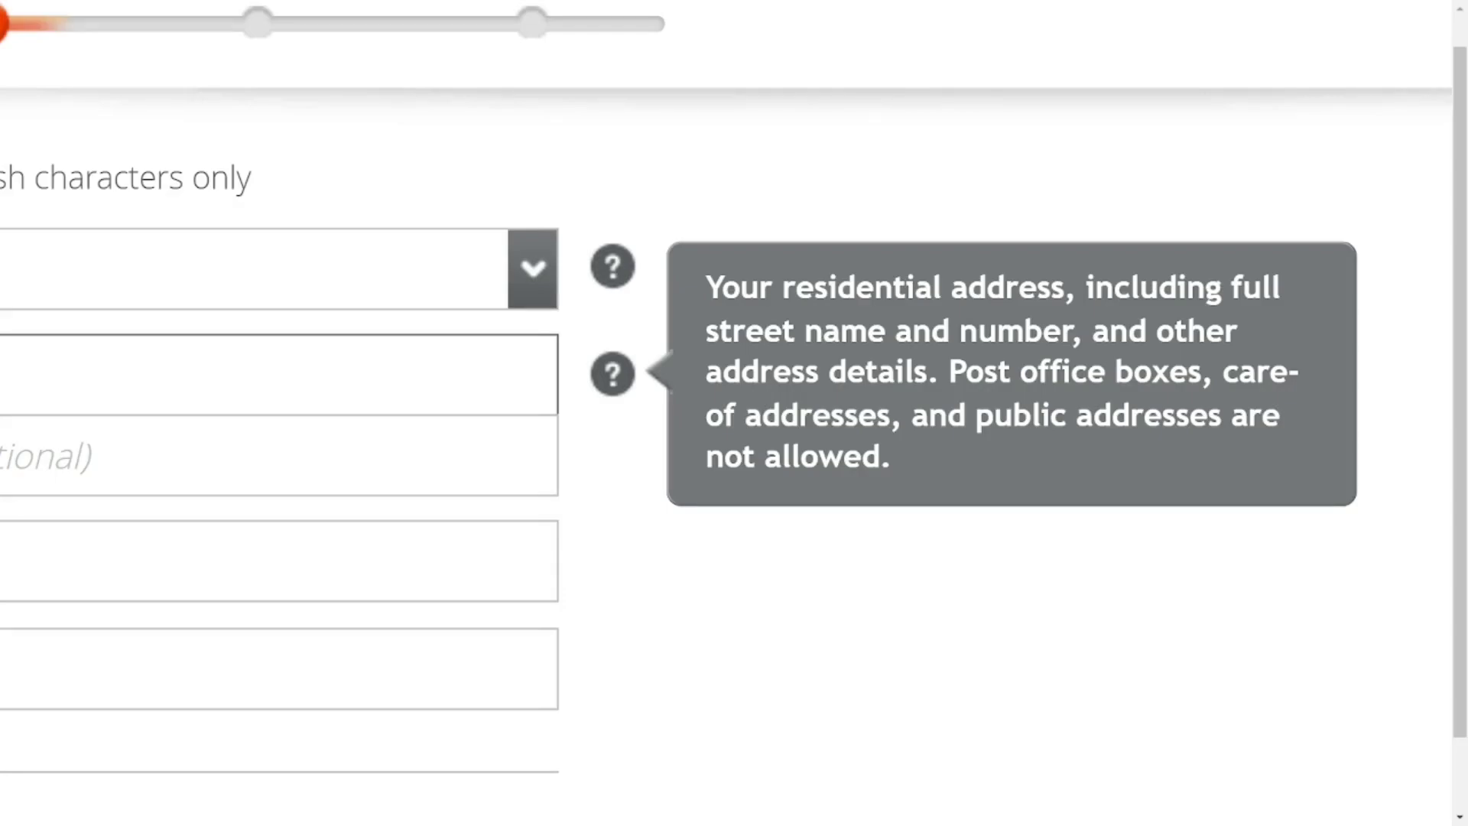
pyautogui.hscroll(-8, 288, 462)
pyautogui.click(288, 461)
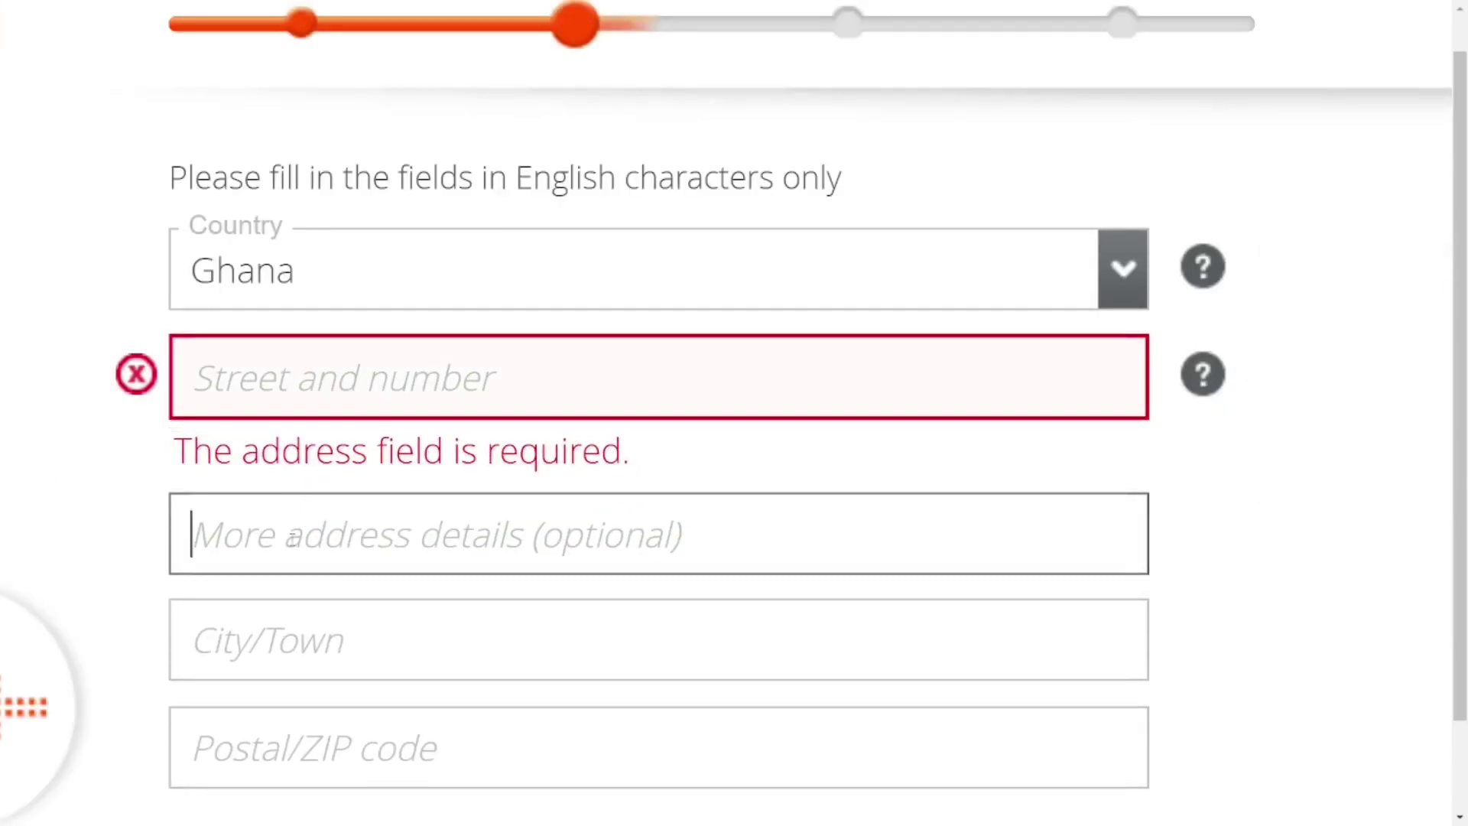
pyautogui.scroll(-3, 308, 538)
pyautogui.click(300, 351)
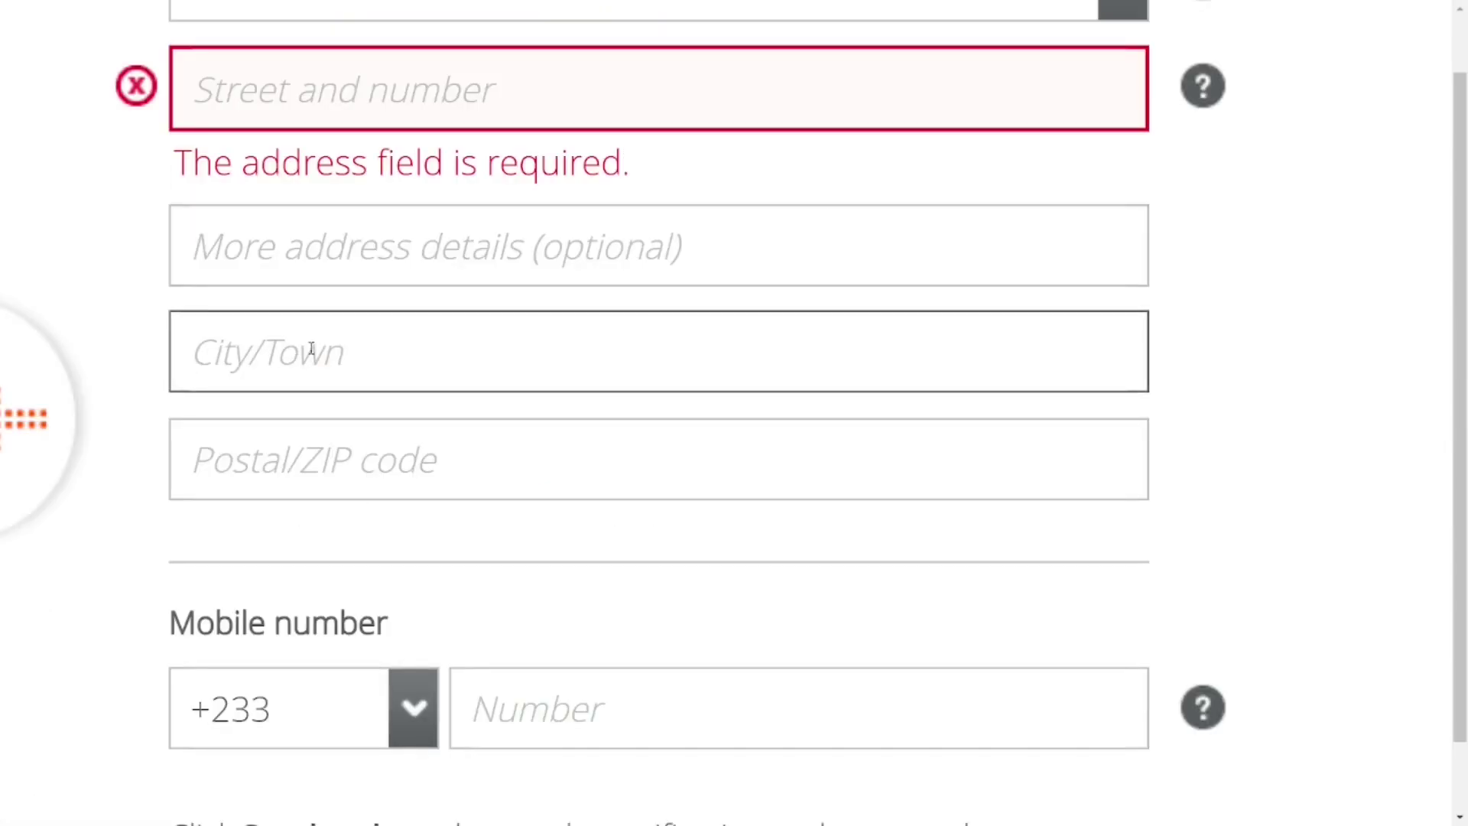
pyautogui.click(330, 460)
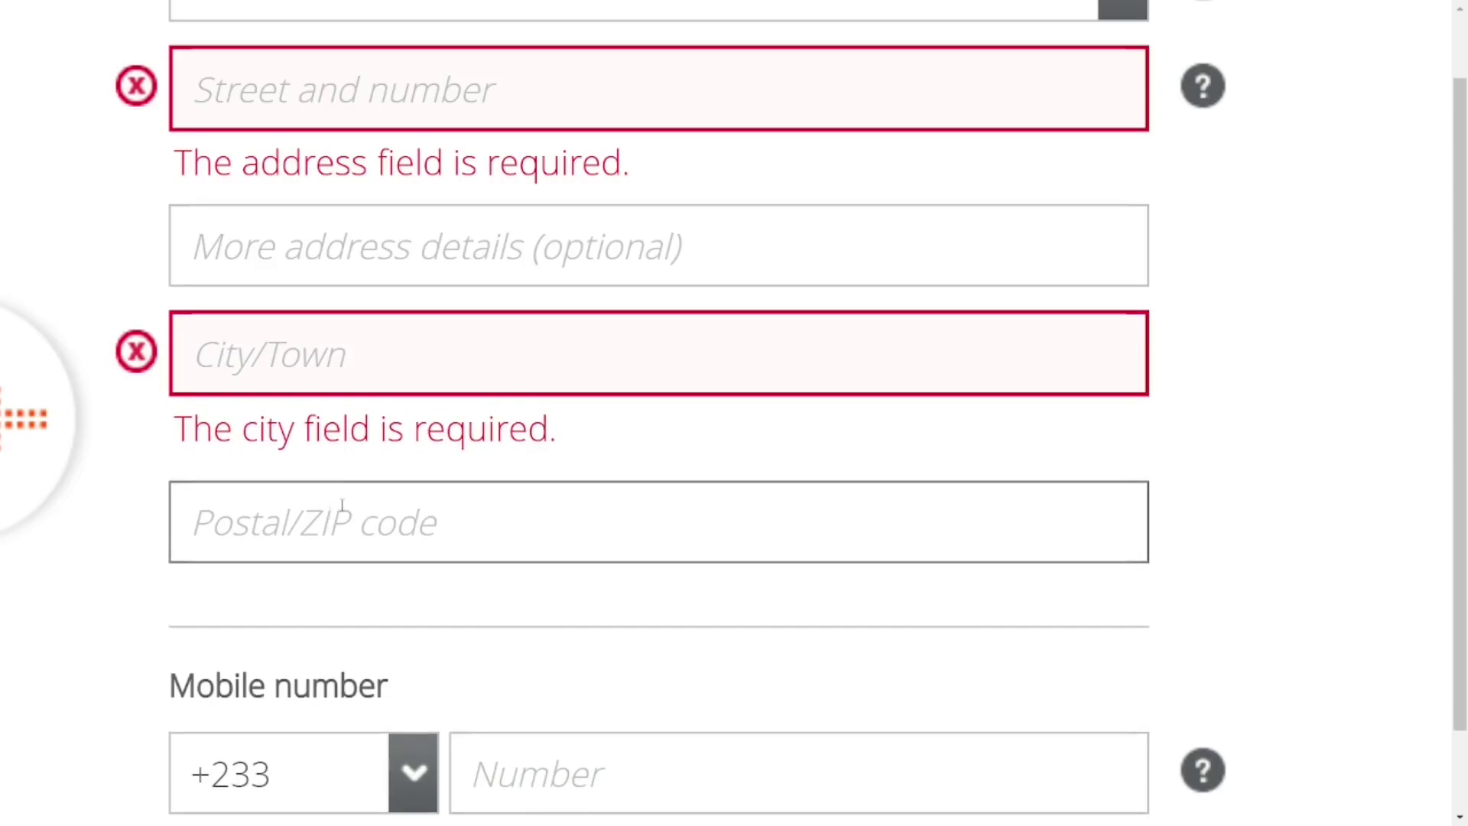
pyautogui.scroll(-5, 322, 529)
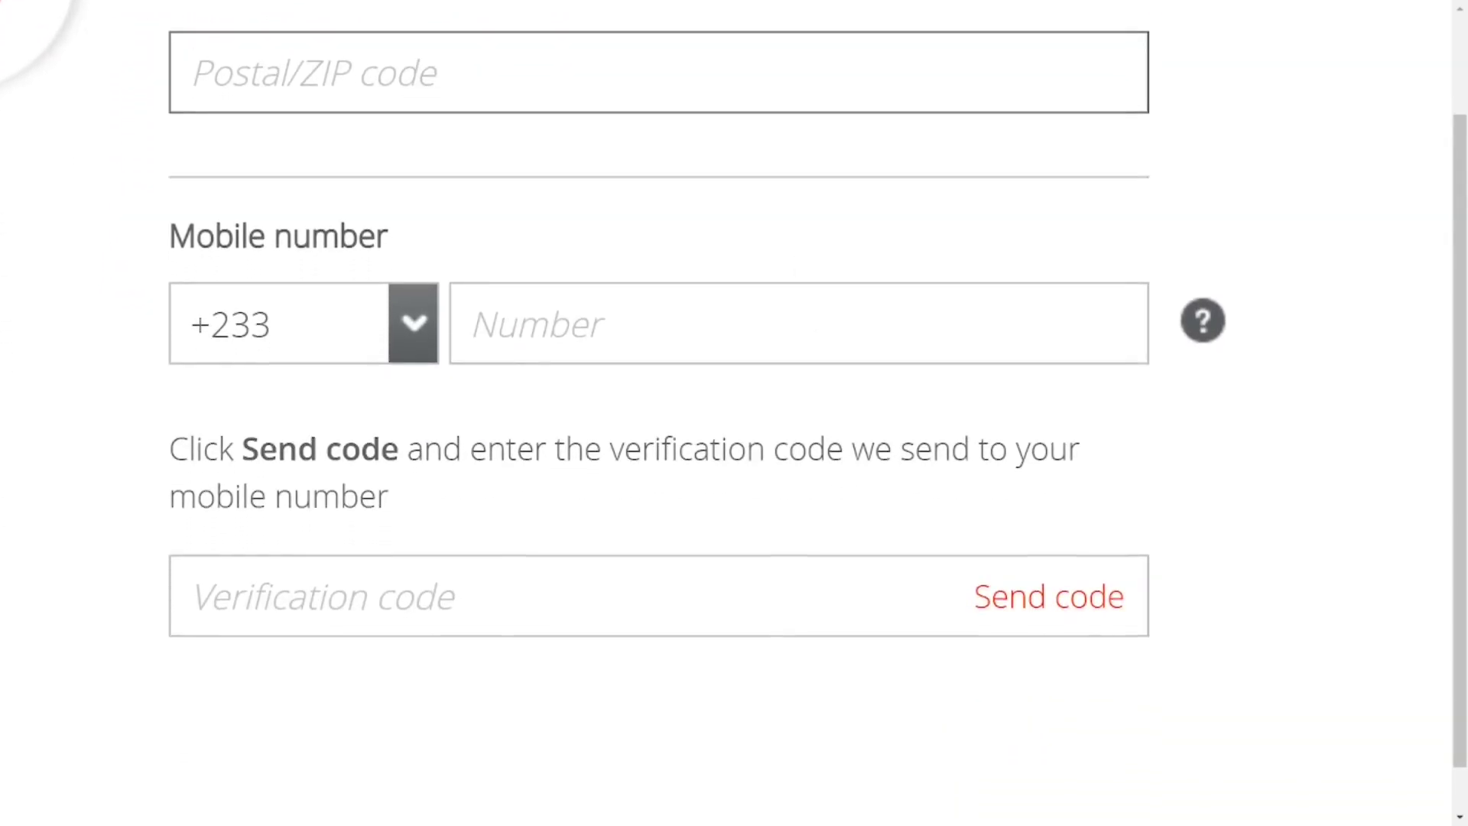
# - Verify the mobile number with the texted verification code and continue to Security Details
pyautogui.click(639, 329)
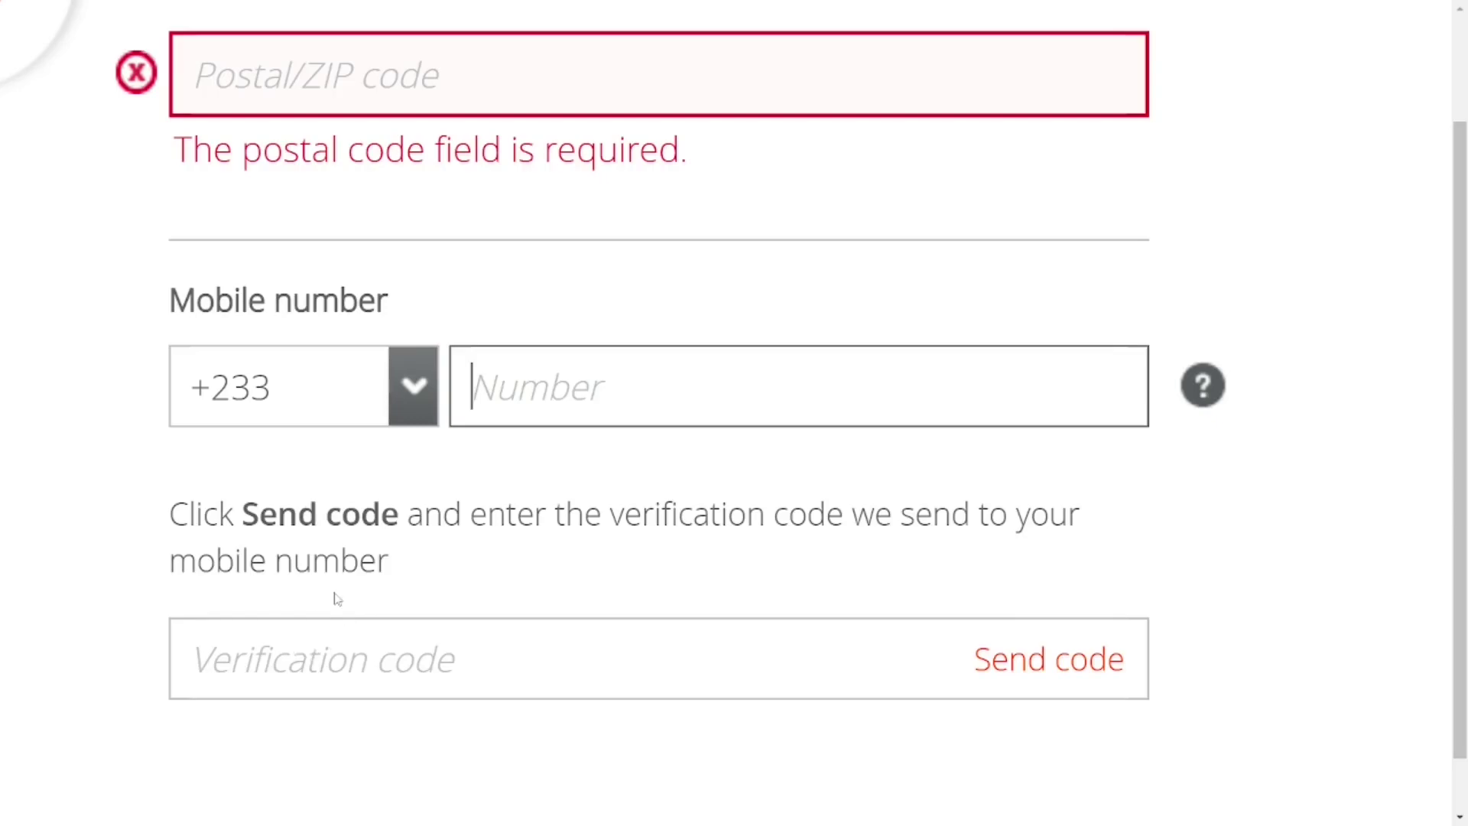
pyautogui.click(1060, 657)
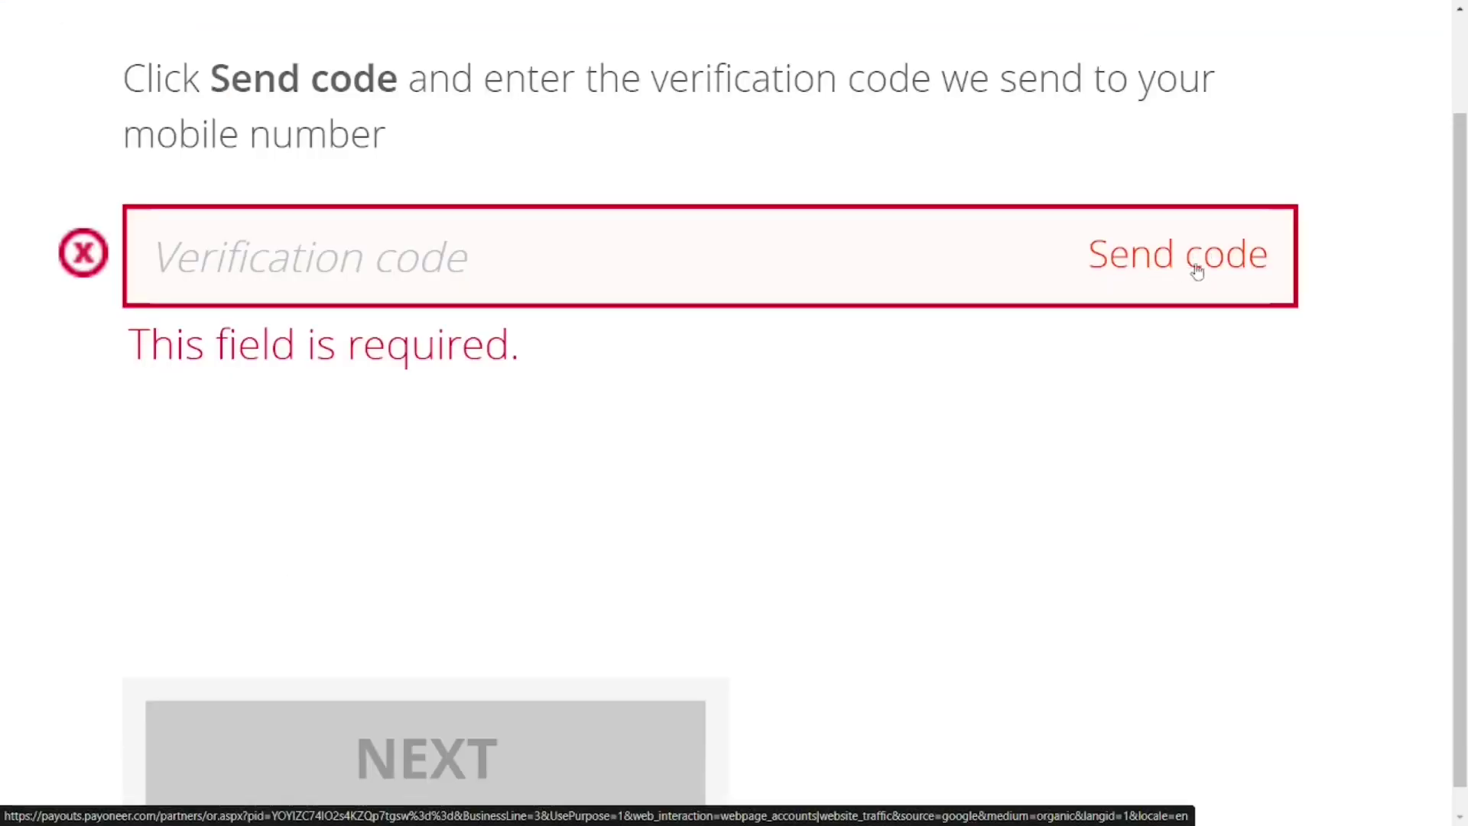
pyautogui.click(1194, 271)
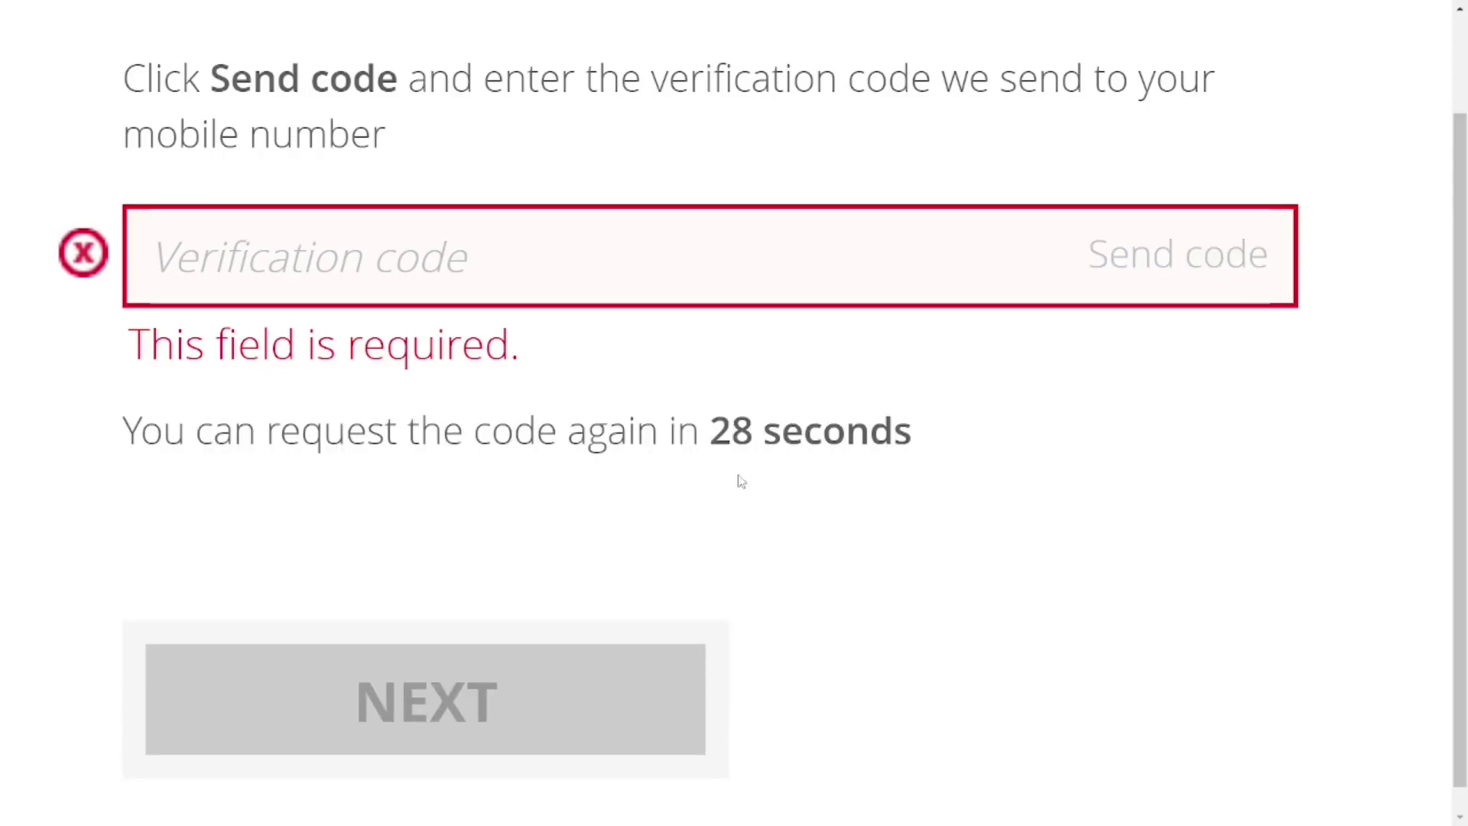
pyautogui.click(259, 285)
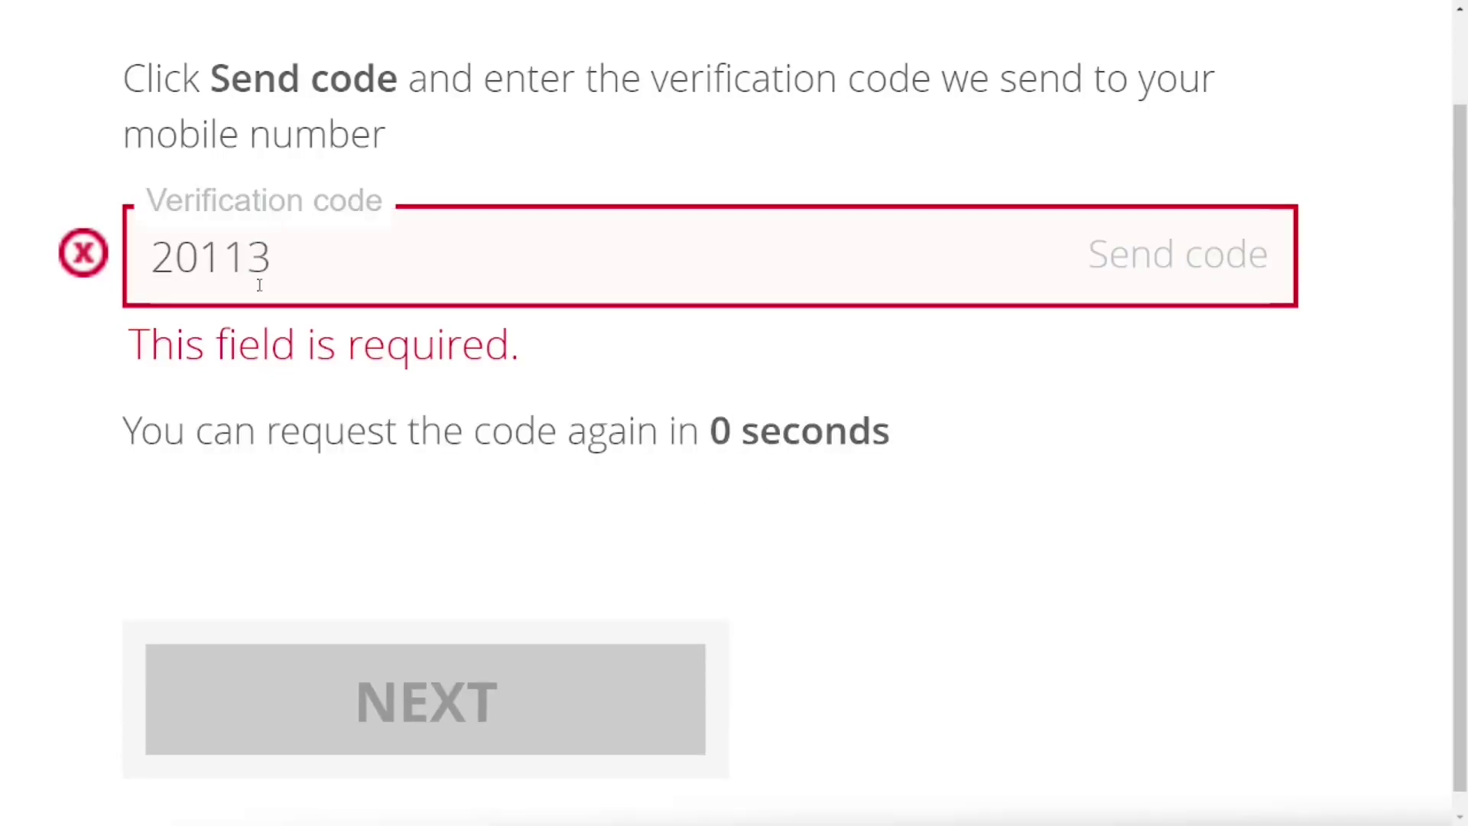
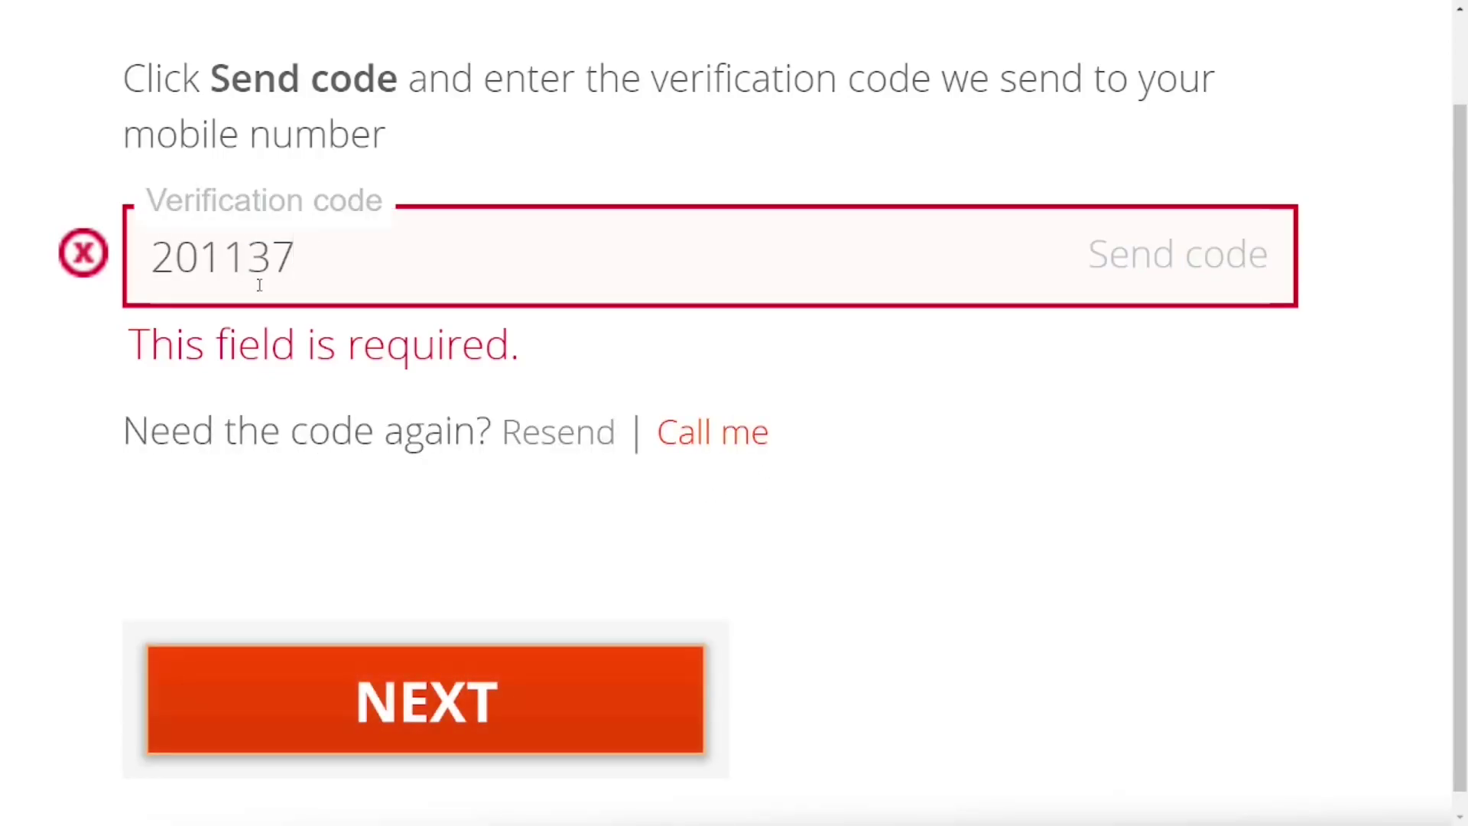
pyautogui.click(428, 697)
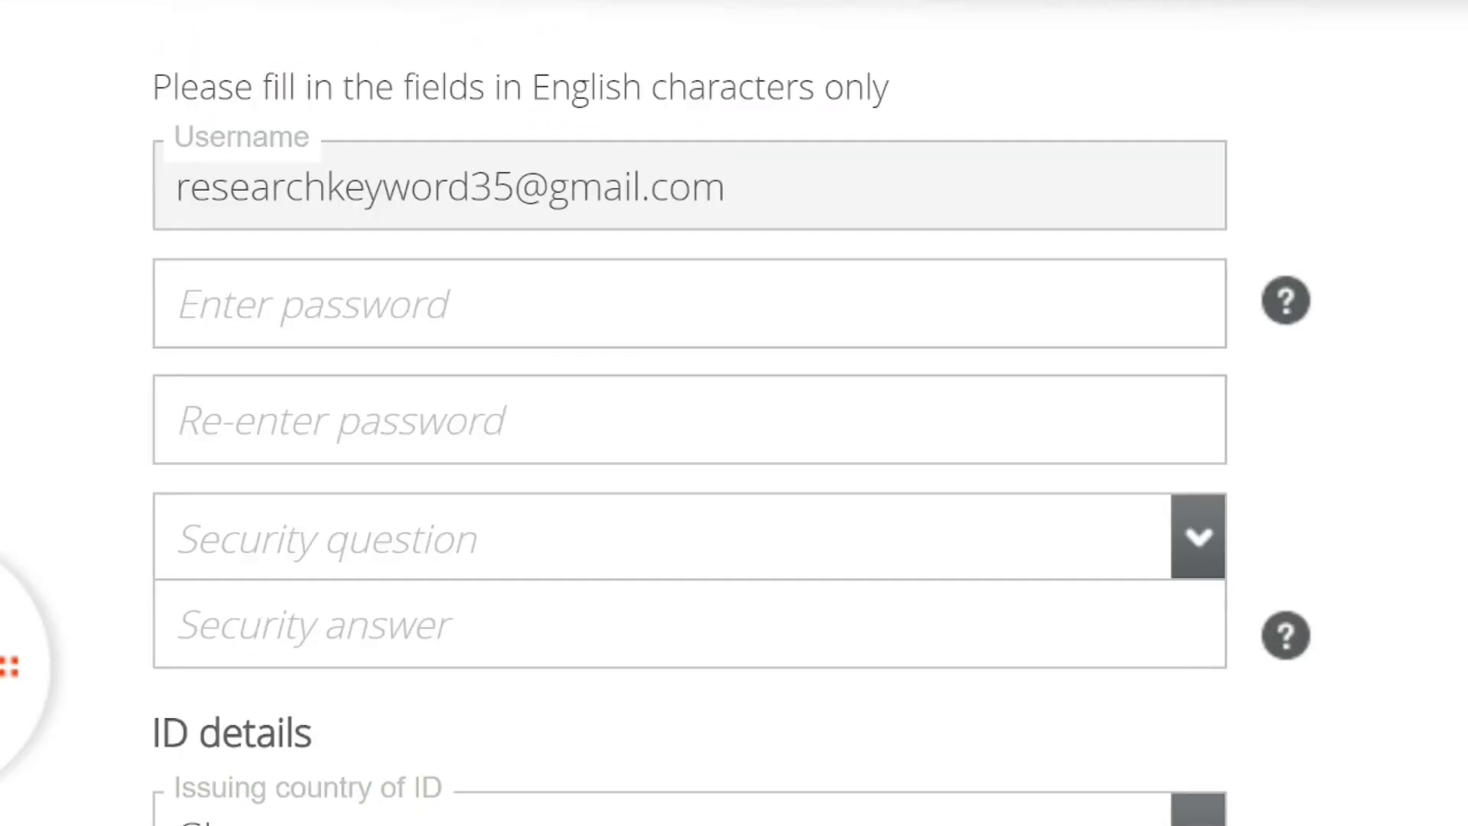
# - Go through the password fields and choose 'What was the name of your first pet?' as security question
pyautogui.click(460, 309)
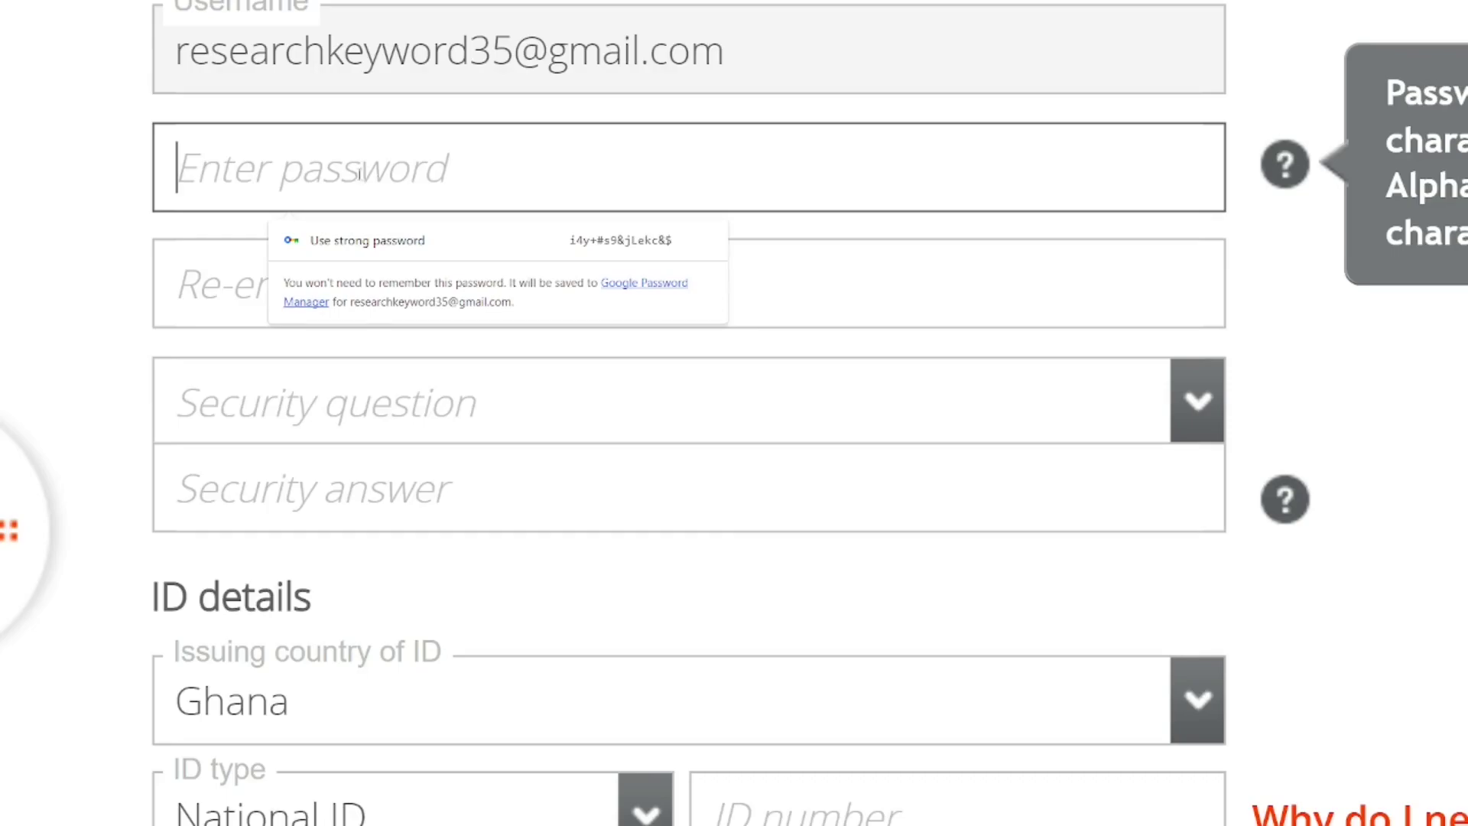
pyautogui.click(226, 300)
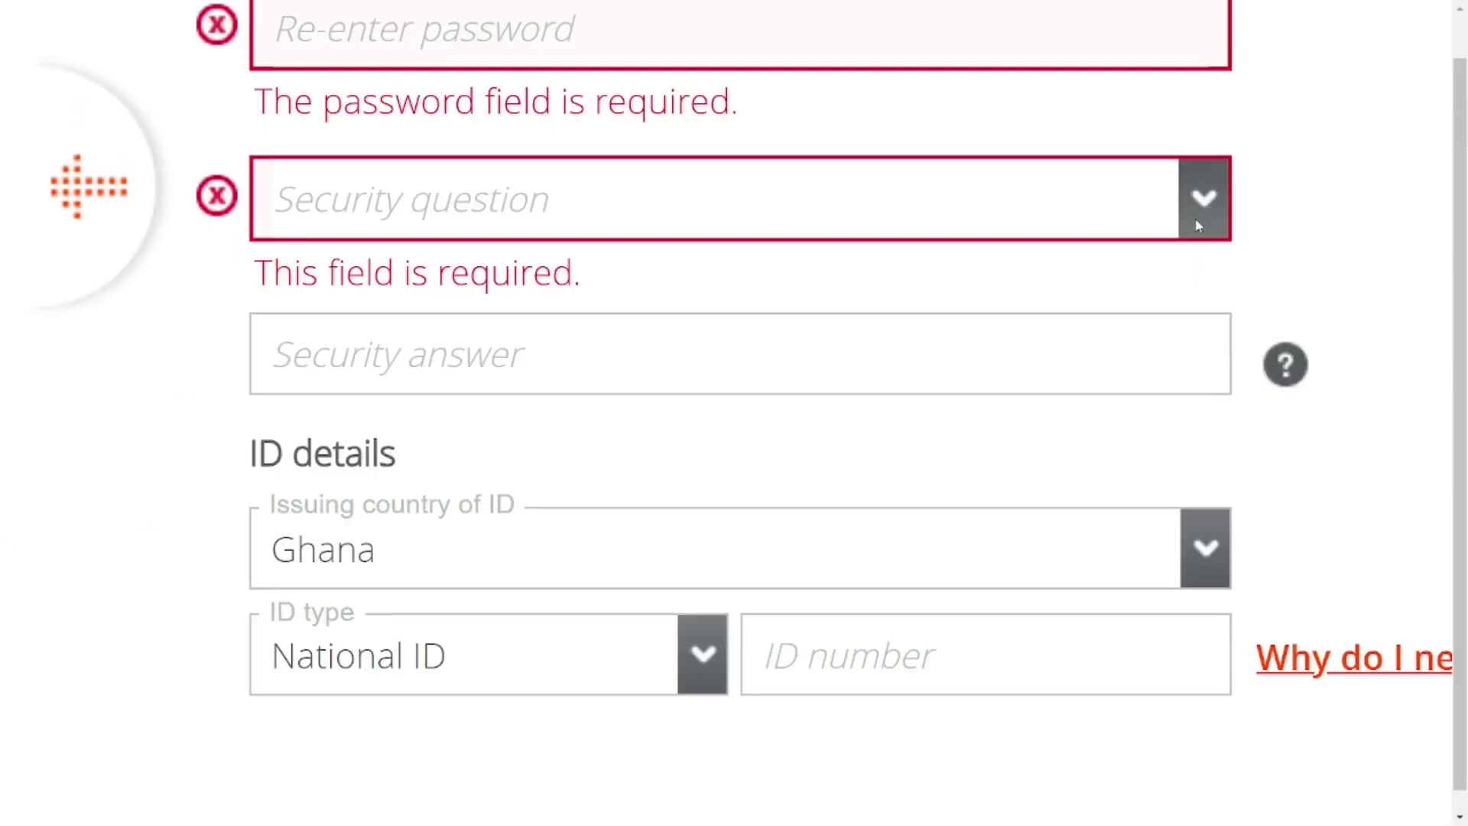
pyautogui.click(1196, 218)
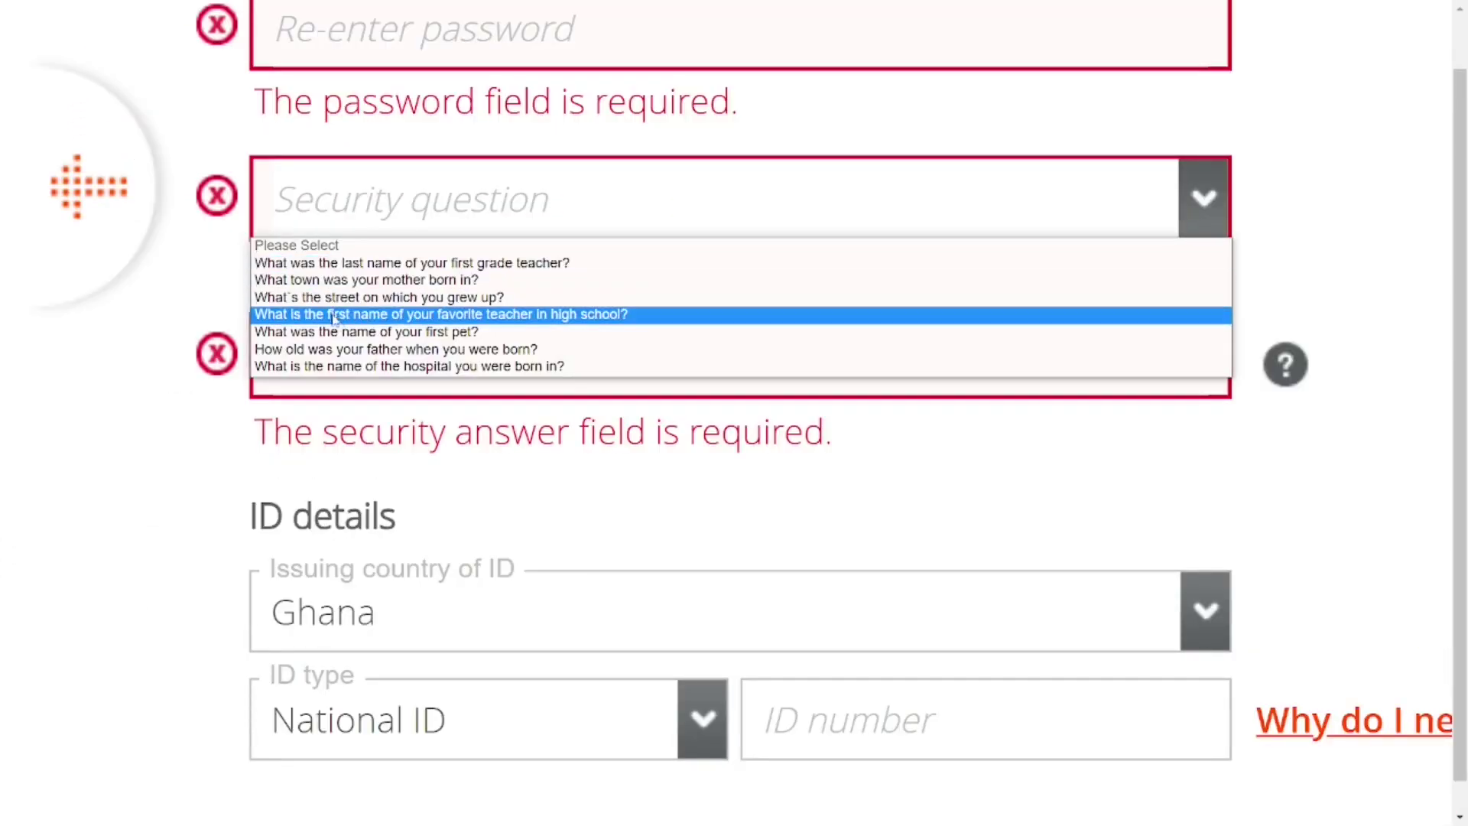
pyautogui.click(433, 337)
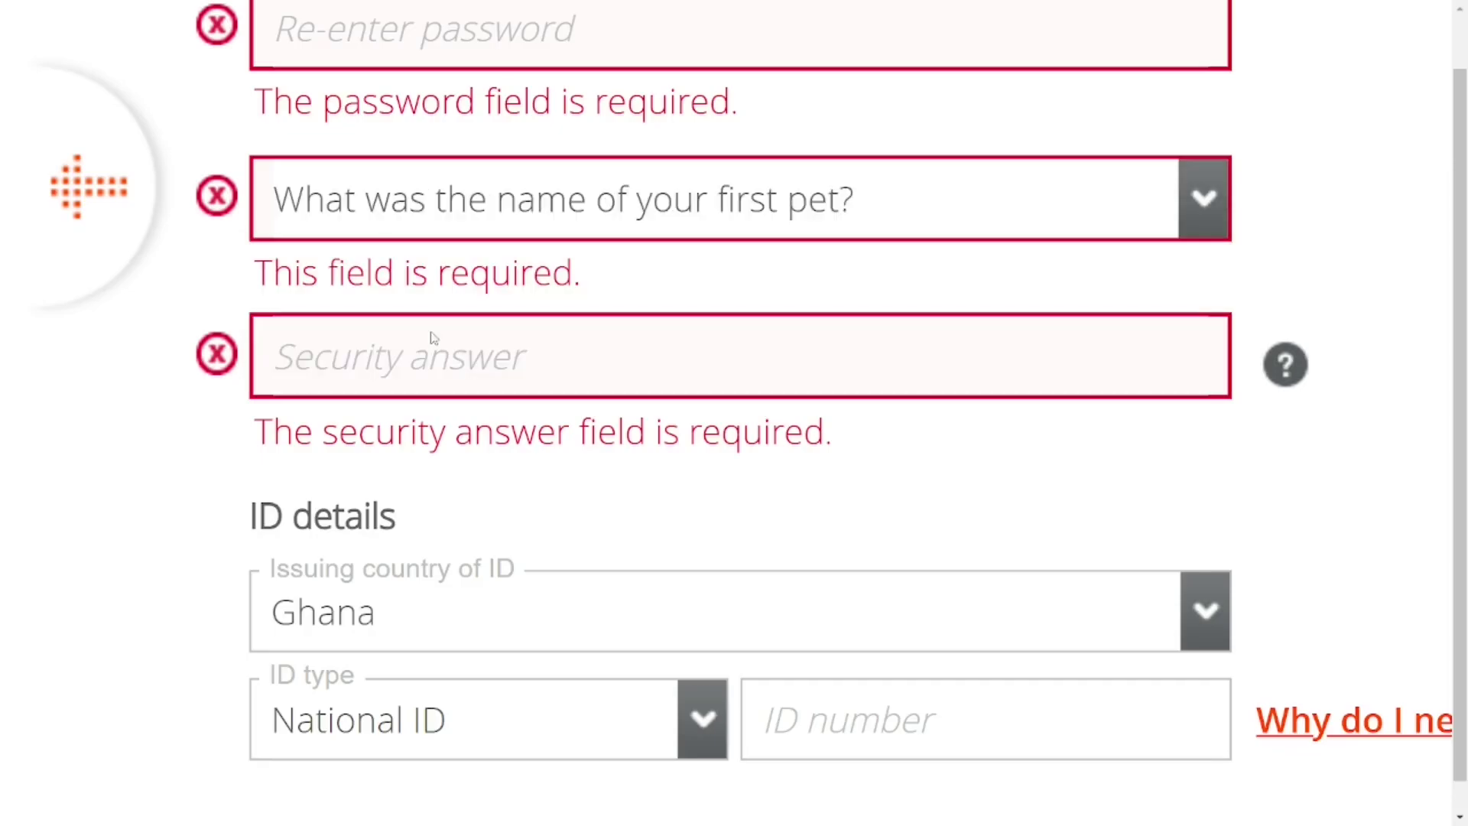
pyautogui.click(655, 258)
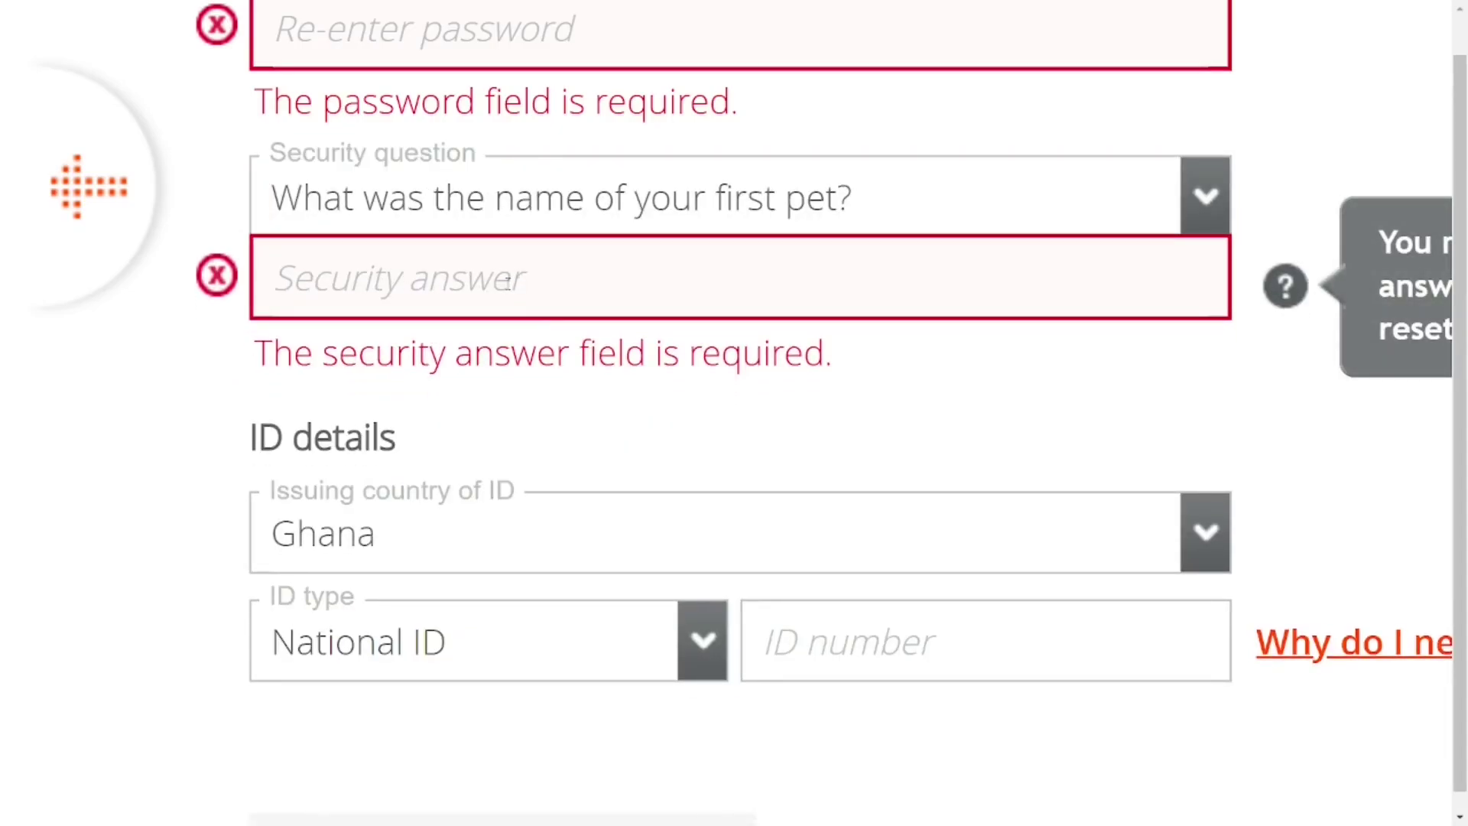
pyautogui.scroll(-3, 836, 406)
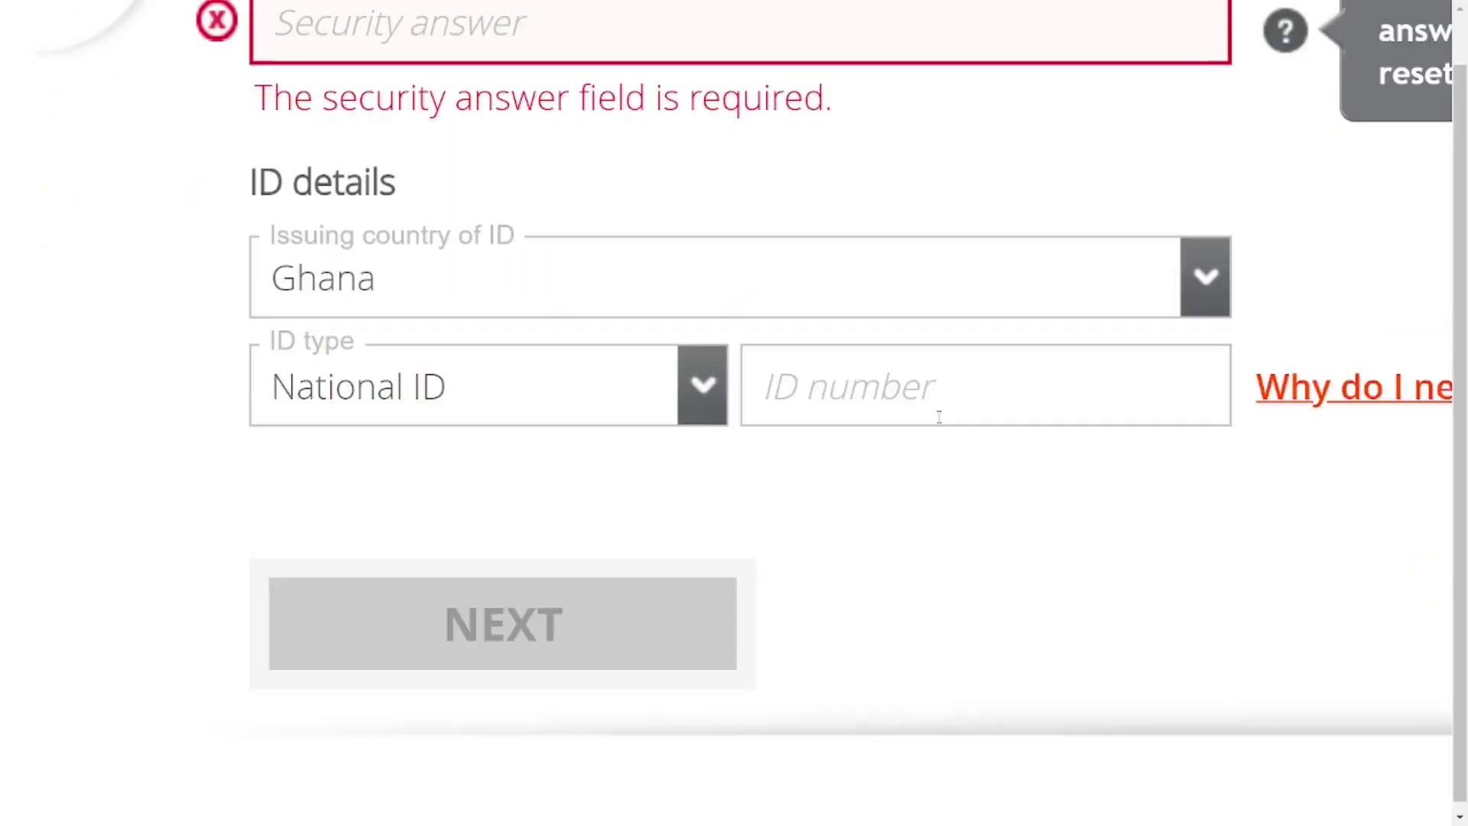
# - Choose Driving License as the ID type and open the expiration date's year list
pyautogui.click(713, 389)
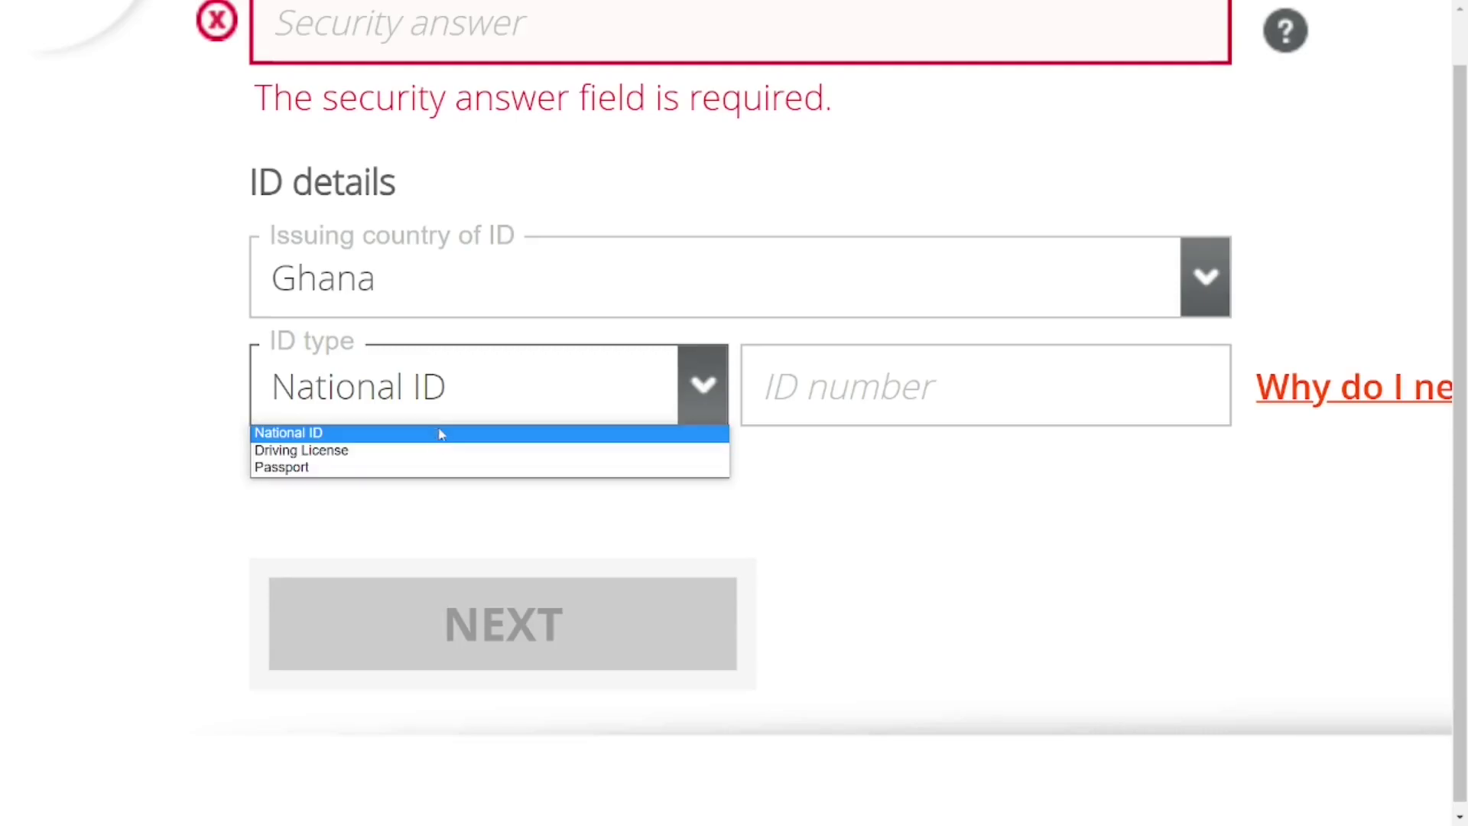
pyautogui.click(423, 449)
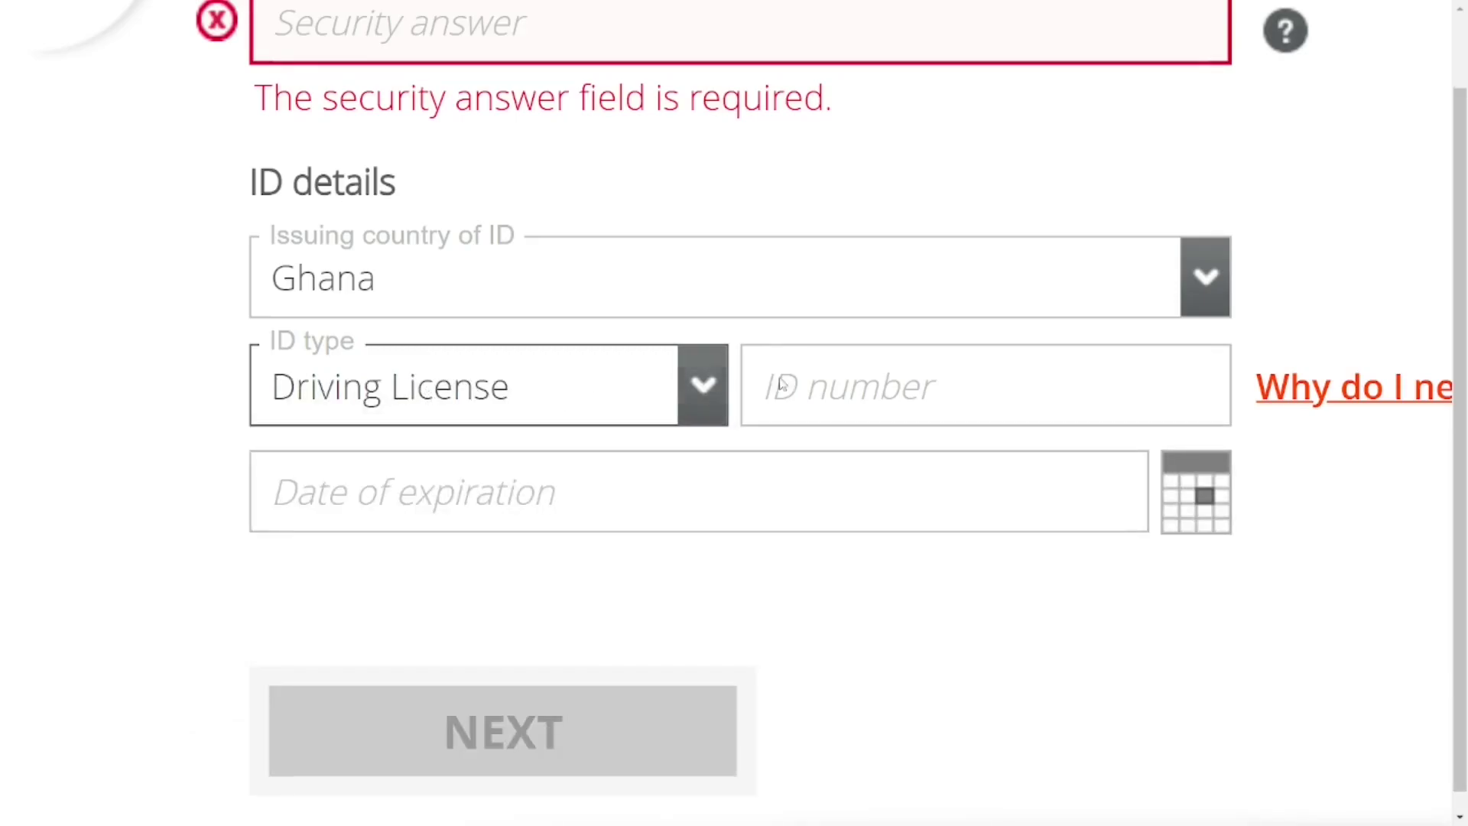
pyautogui.click(933, 384)
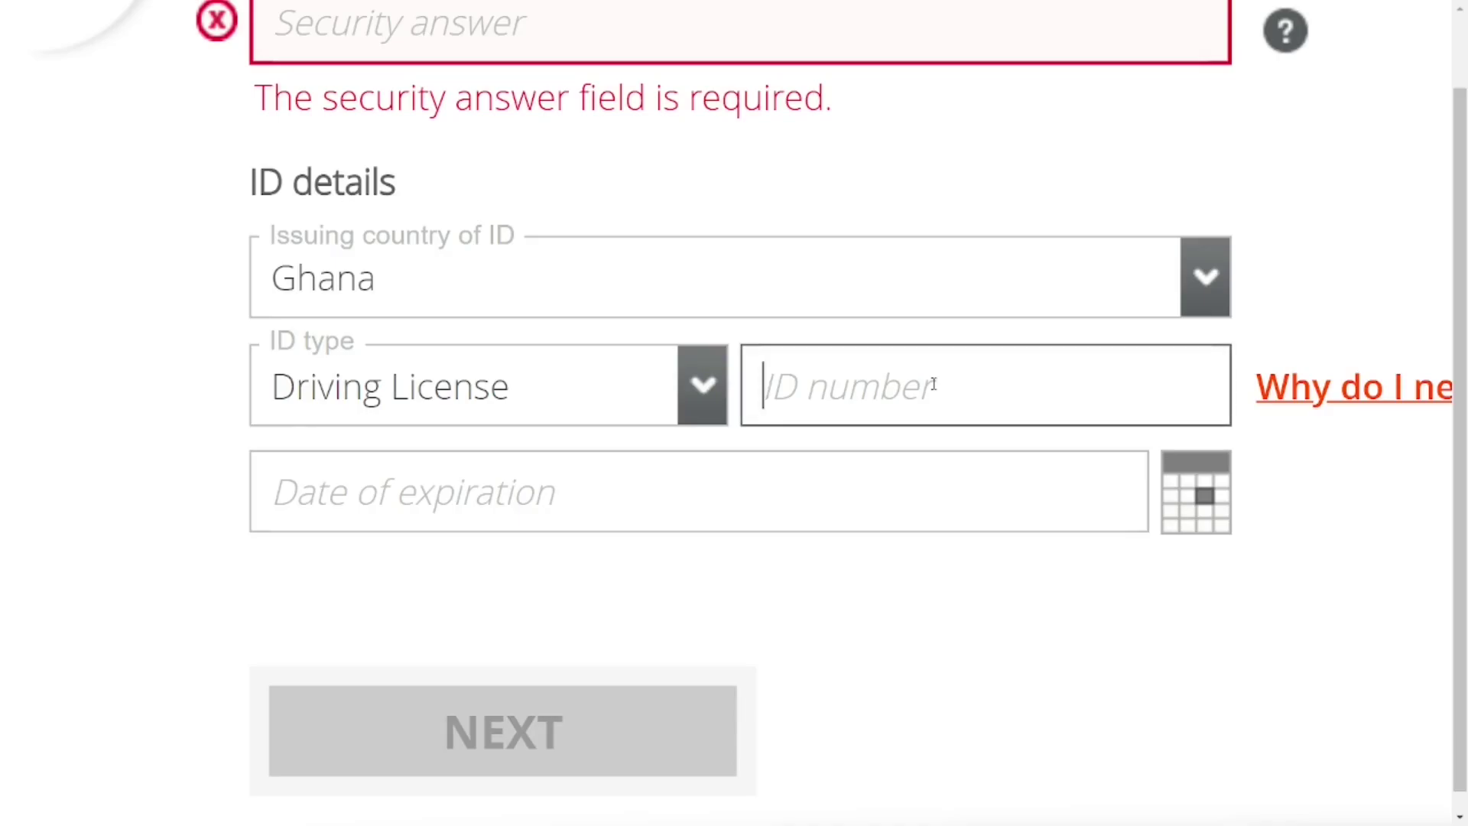
pyautogui.click(850, 493)
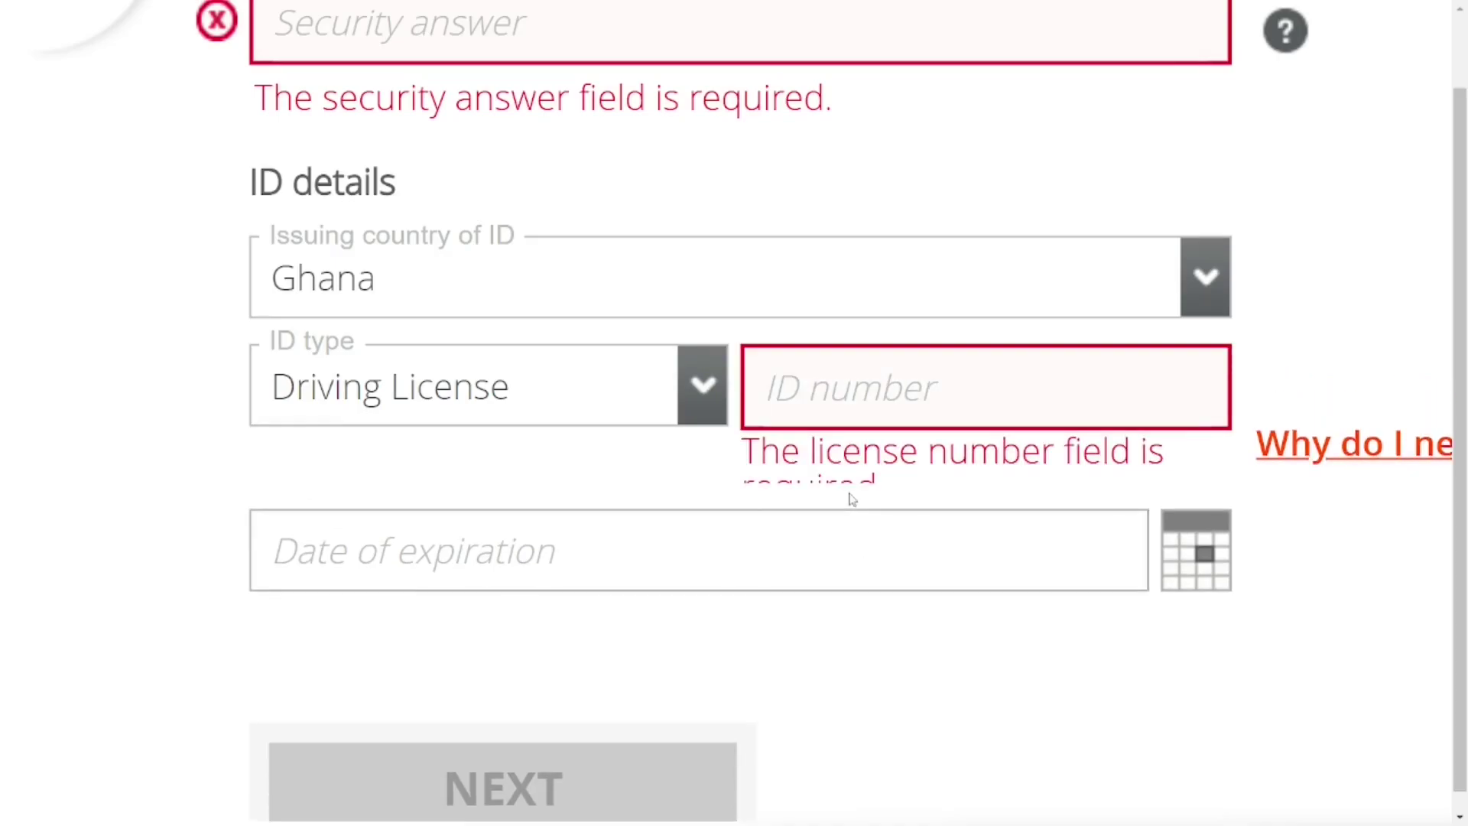
pyautogui.scroll(3, 677, 229)
pyautogui.click(677, 150)
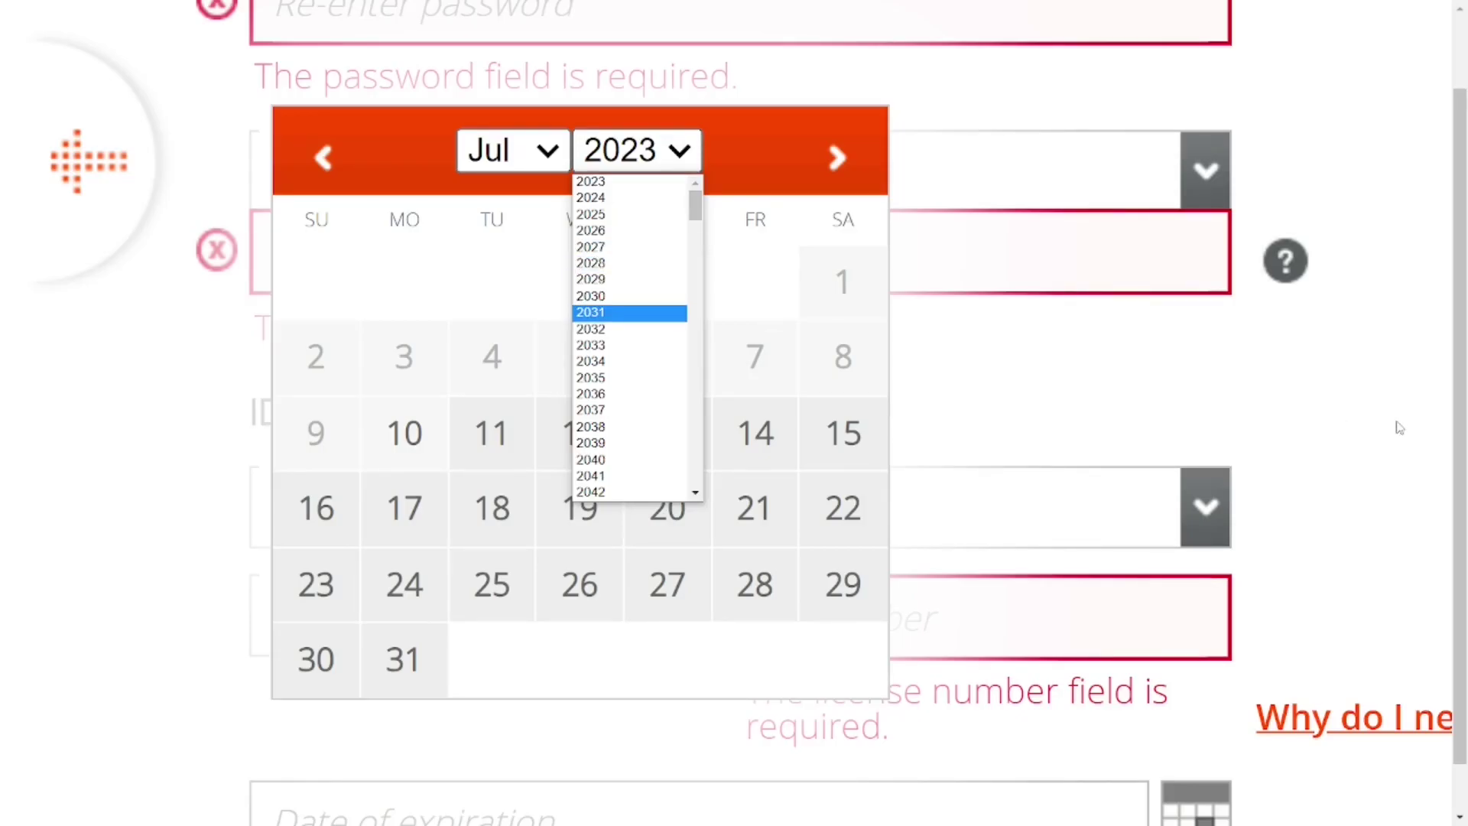
pyautogui.scroll(-5, 1400, 429)
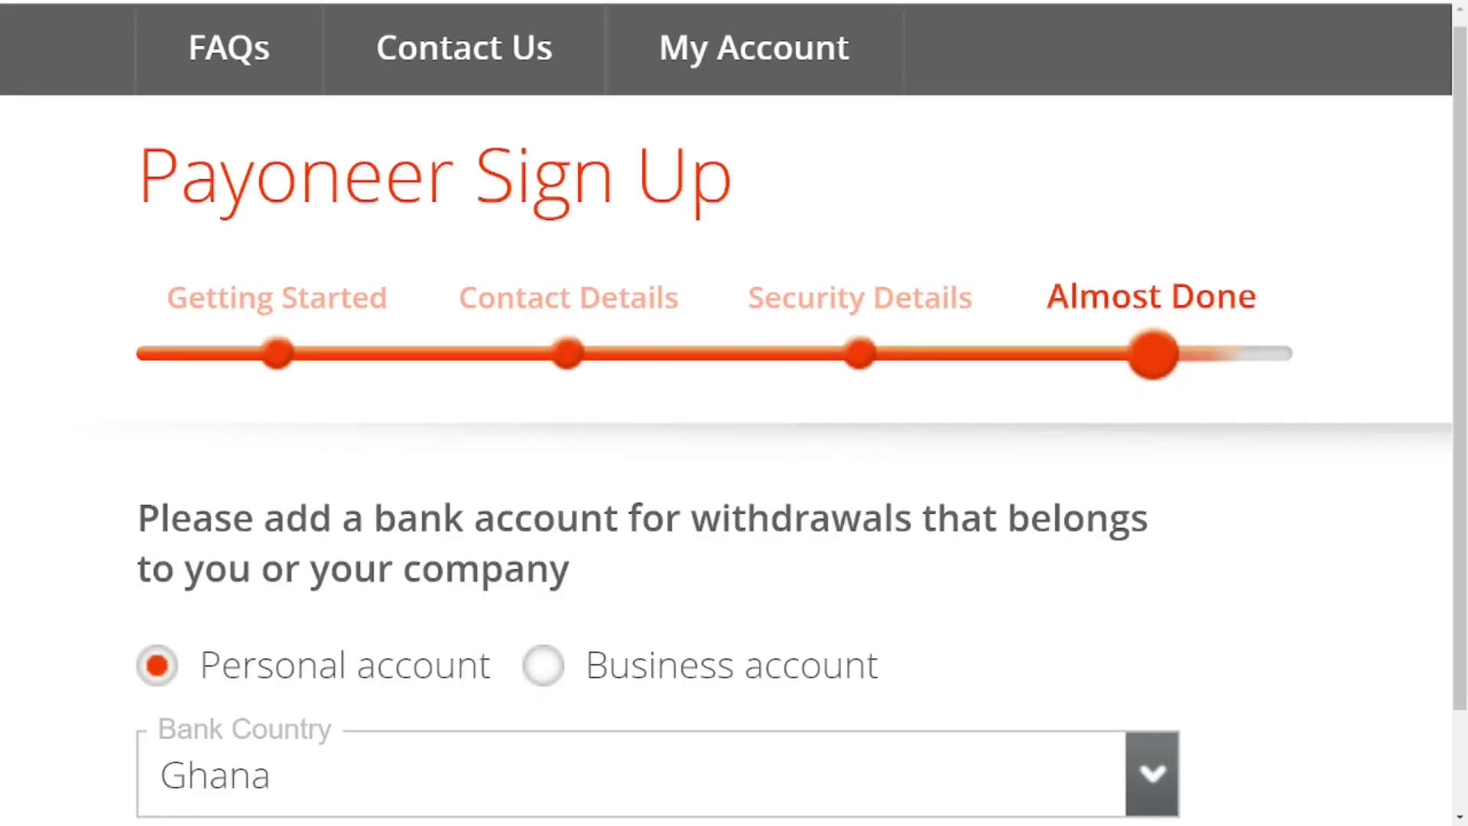
# - Switch the withdrawal bank account currency from GHS to USD
pyautogui.scroll(-5, 615, 169)
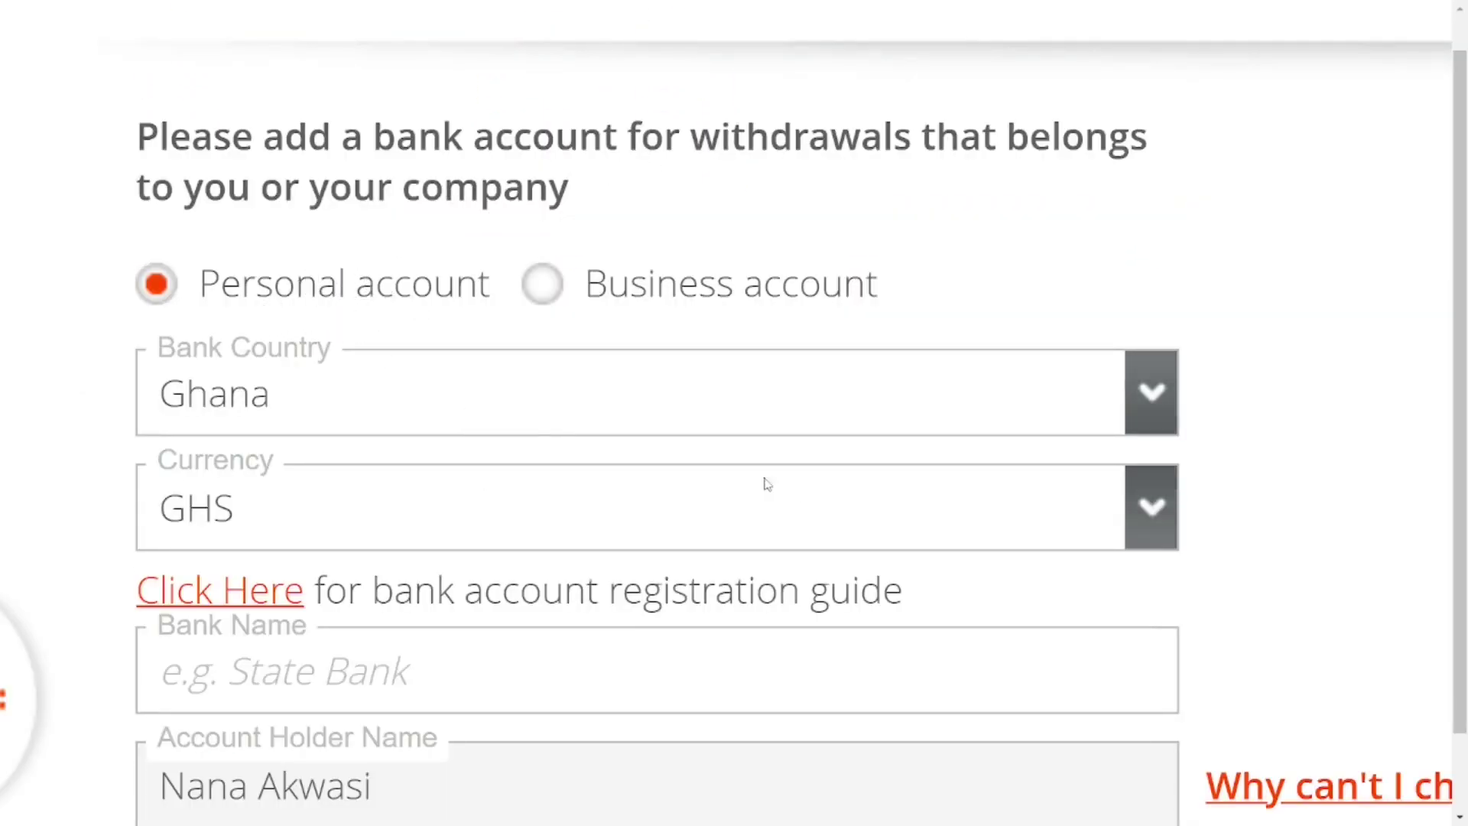
pyautogui.scroll(-3, 692, 465)
pyautogui.click(1159, 273)
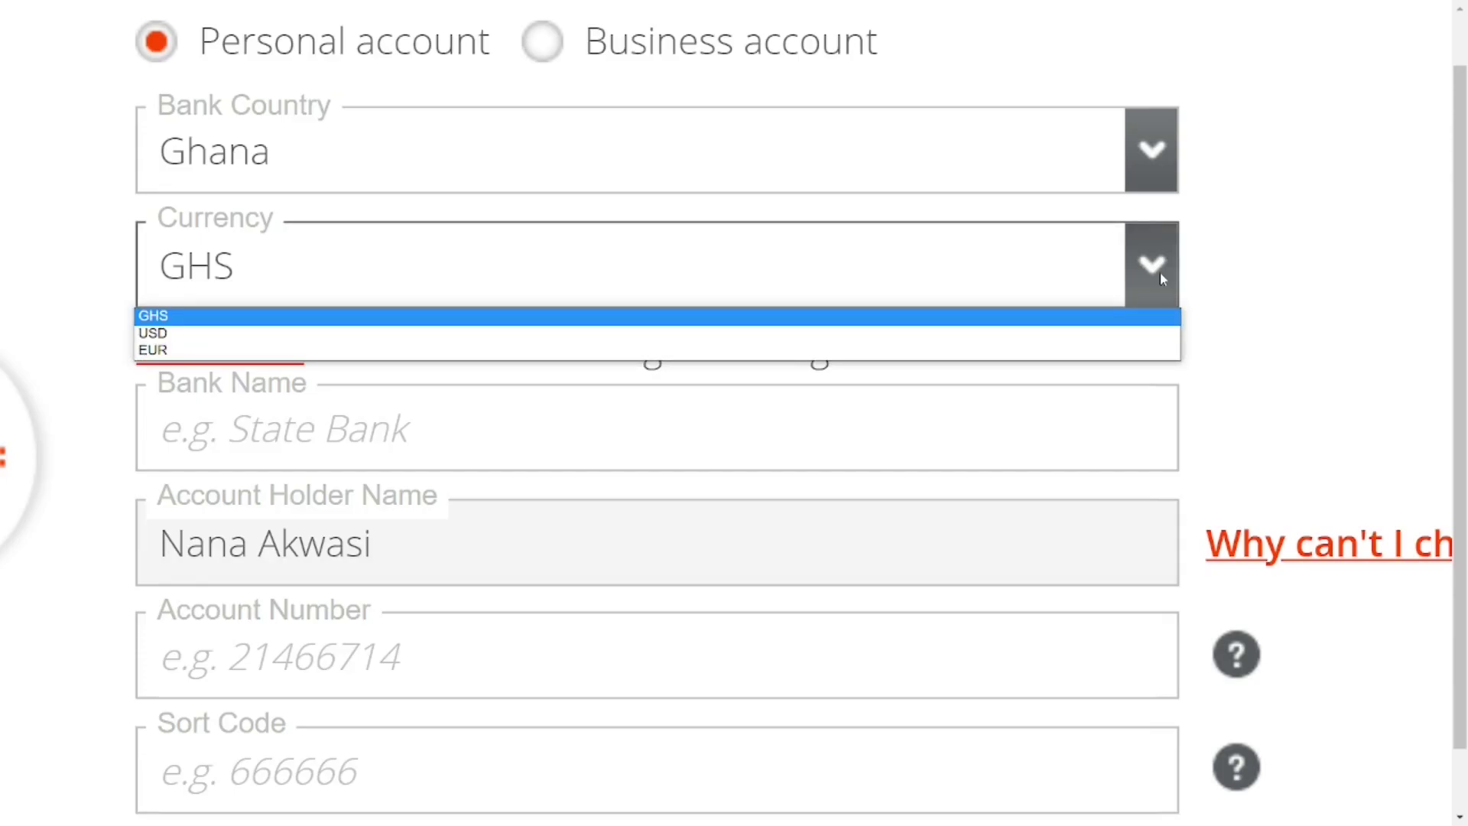
pyautogui.click(325, 335)
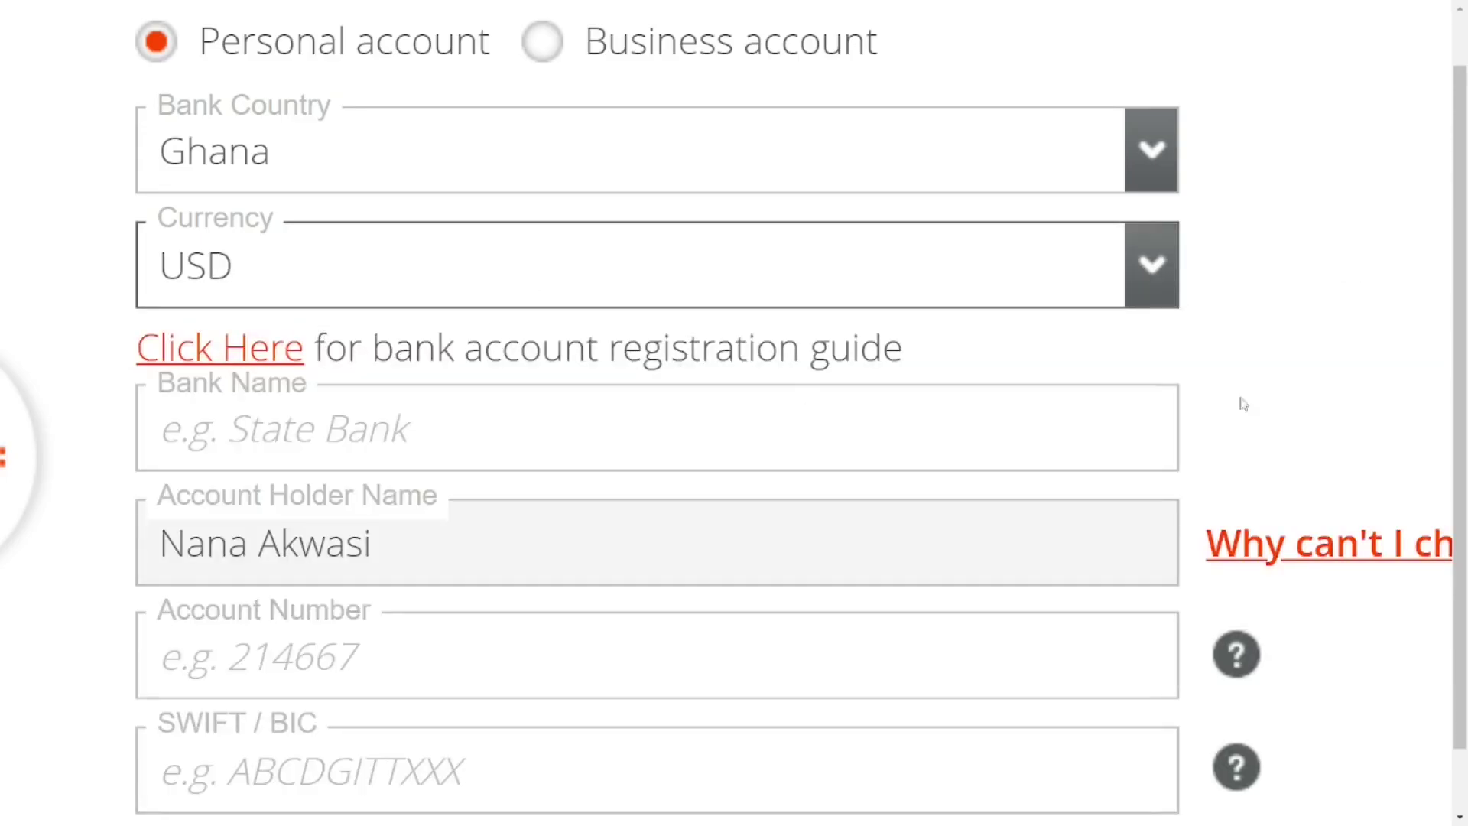
# - Go through the Bank Name, Account Number and SWIFT/BIC fields, then open a new browser tab
pyautogui.scroll(-2, 527, 262)
pyautogui.click(296, 269)
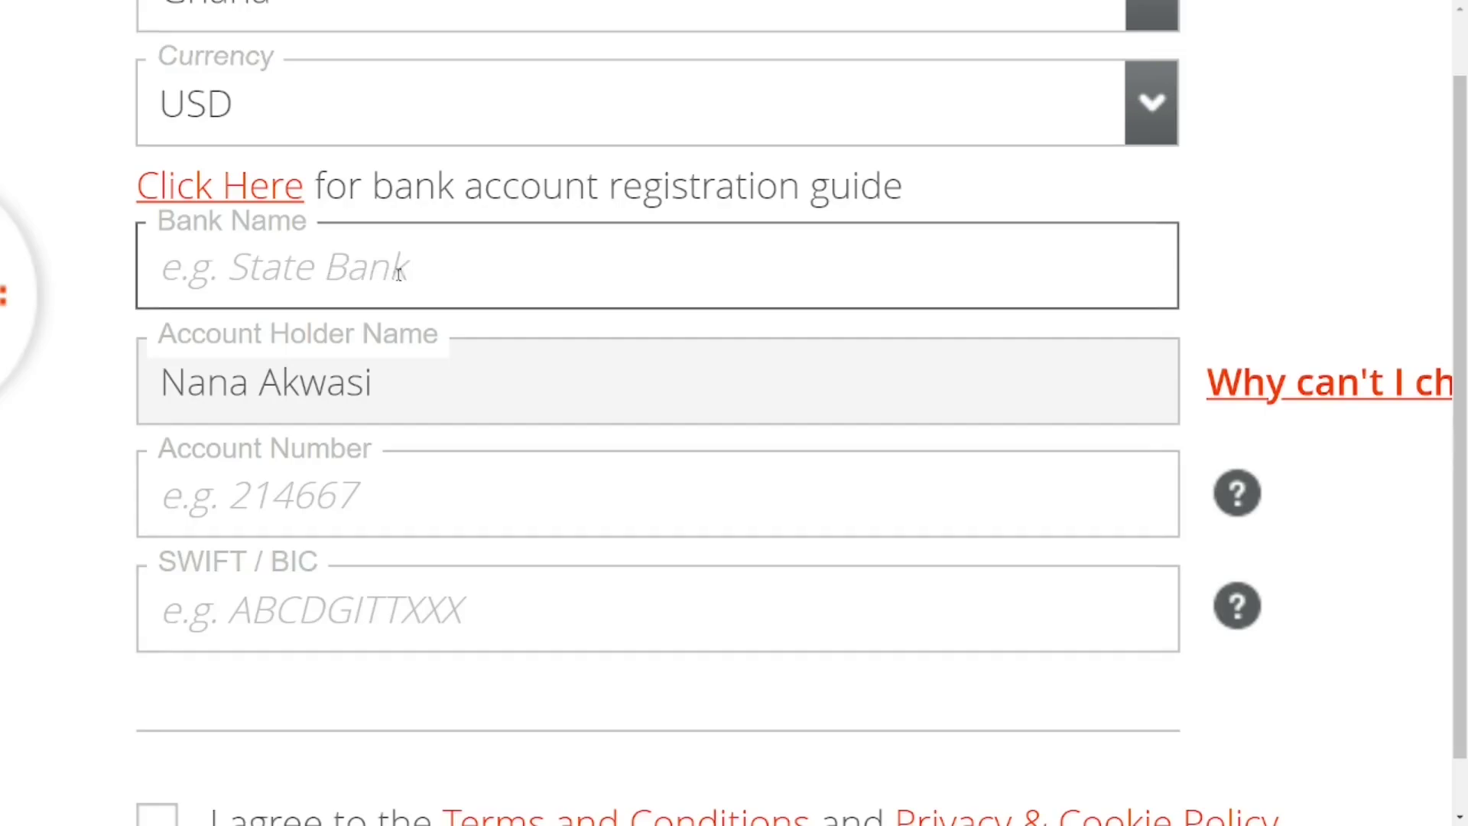
pyautogui.click(412, 389)
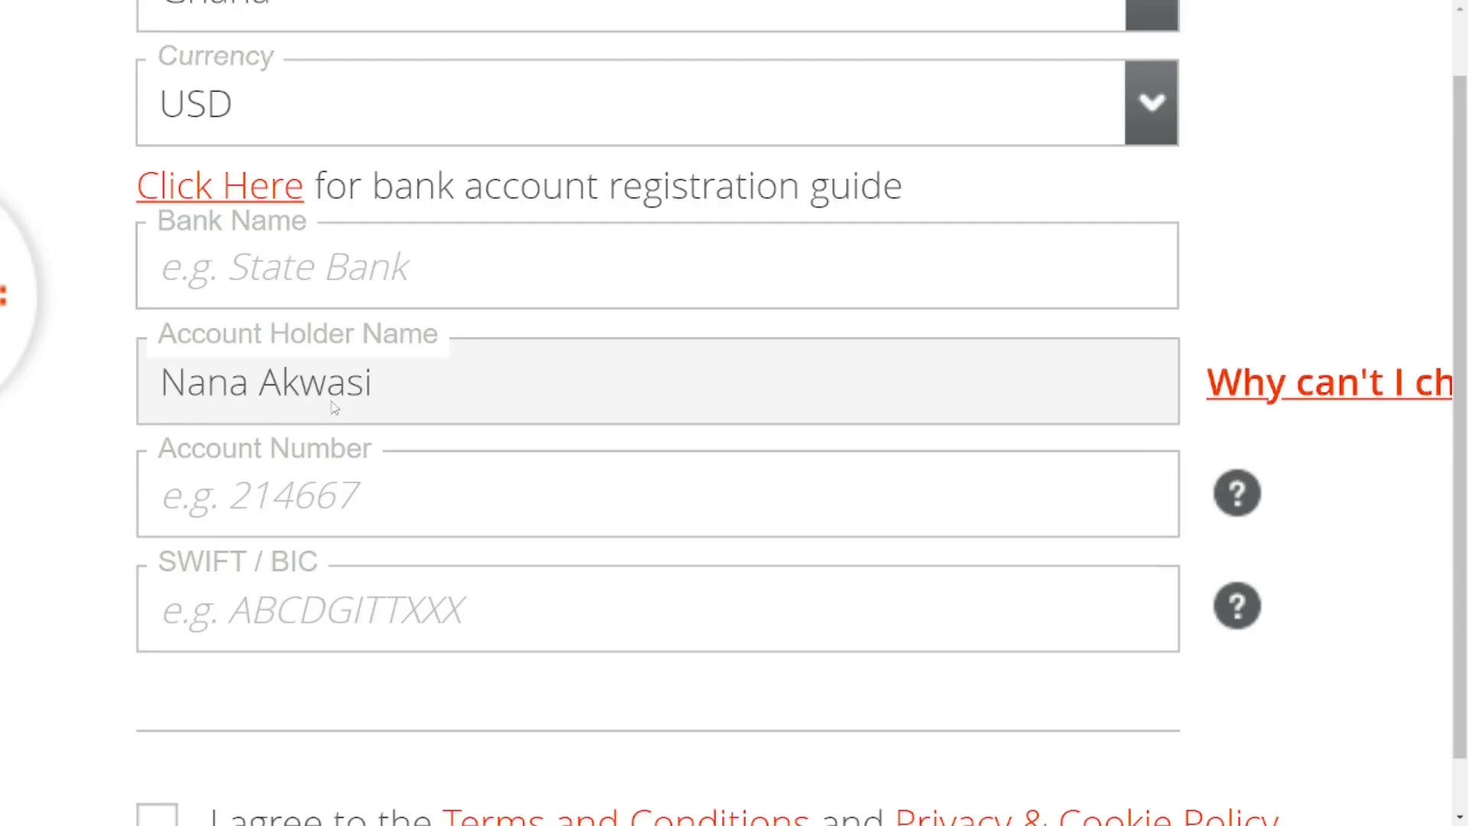
pyautogui.click(393, 489)
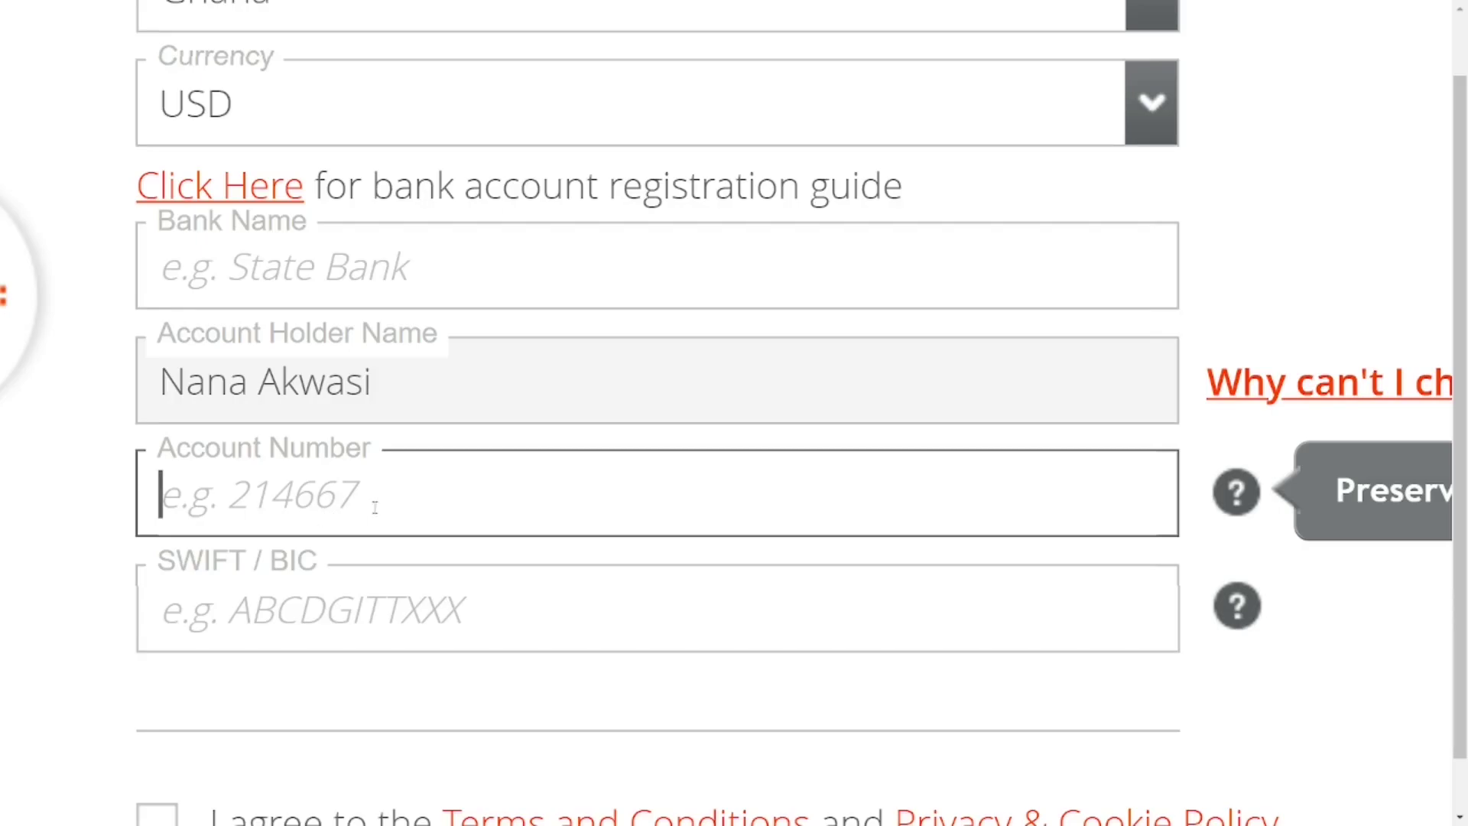
pyautogui.click(493, 611)
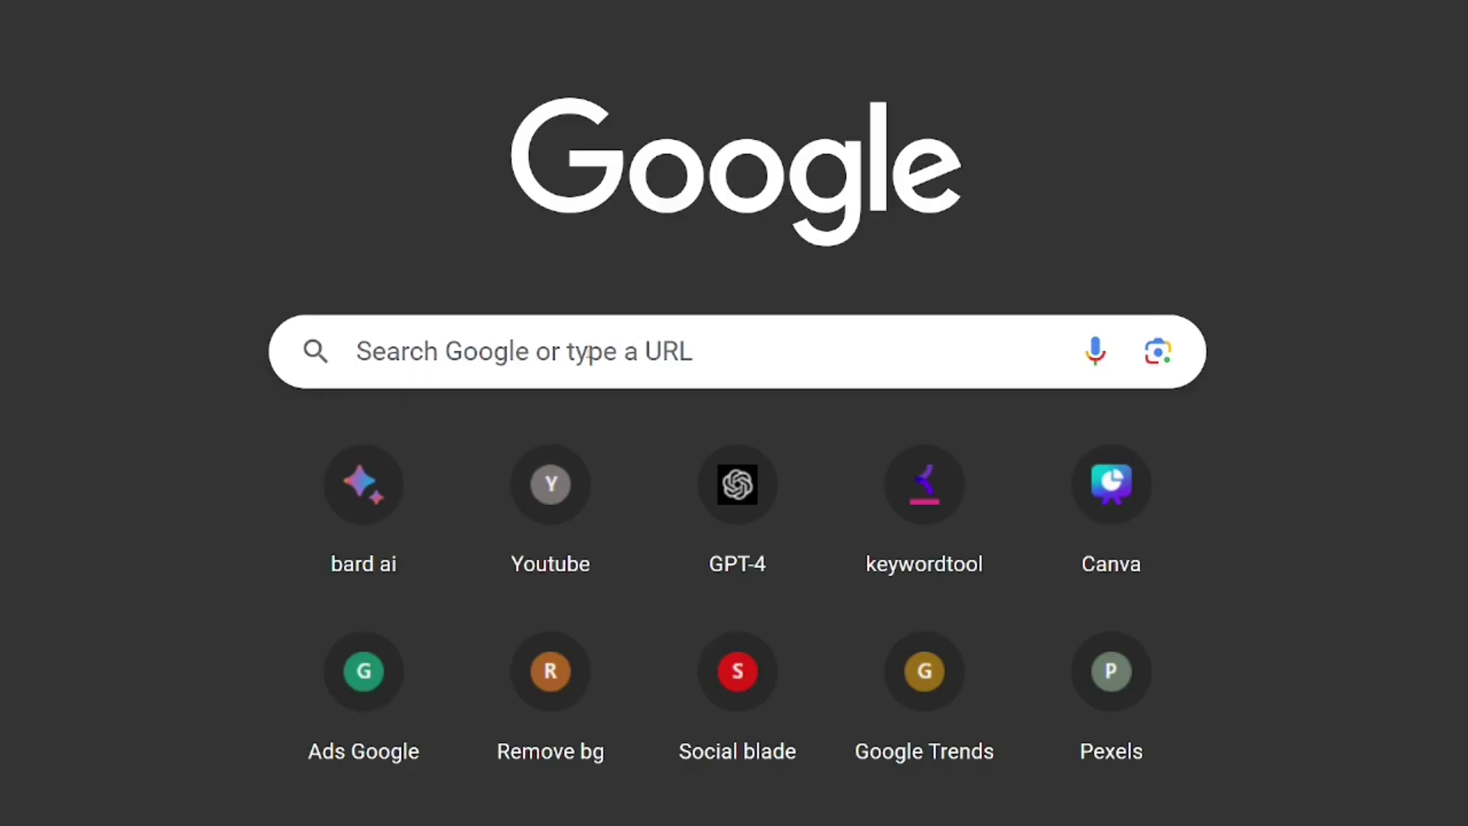
pyautogui.click(588, 351)
# - Search Google for 'gcb bank SWIFT' and select the code GHCBGHAC in the answer
pyautogui.write('gcb b')
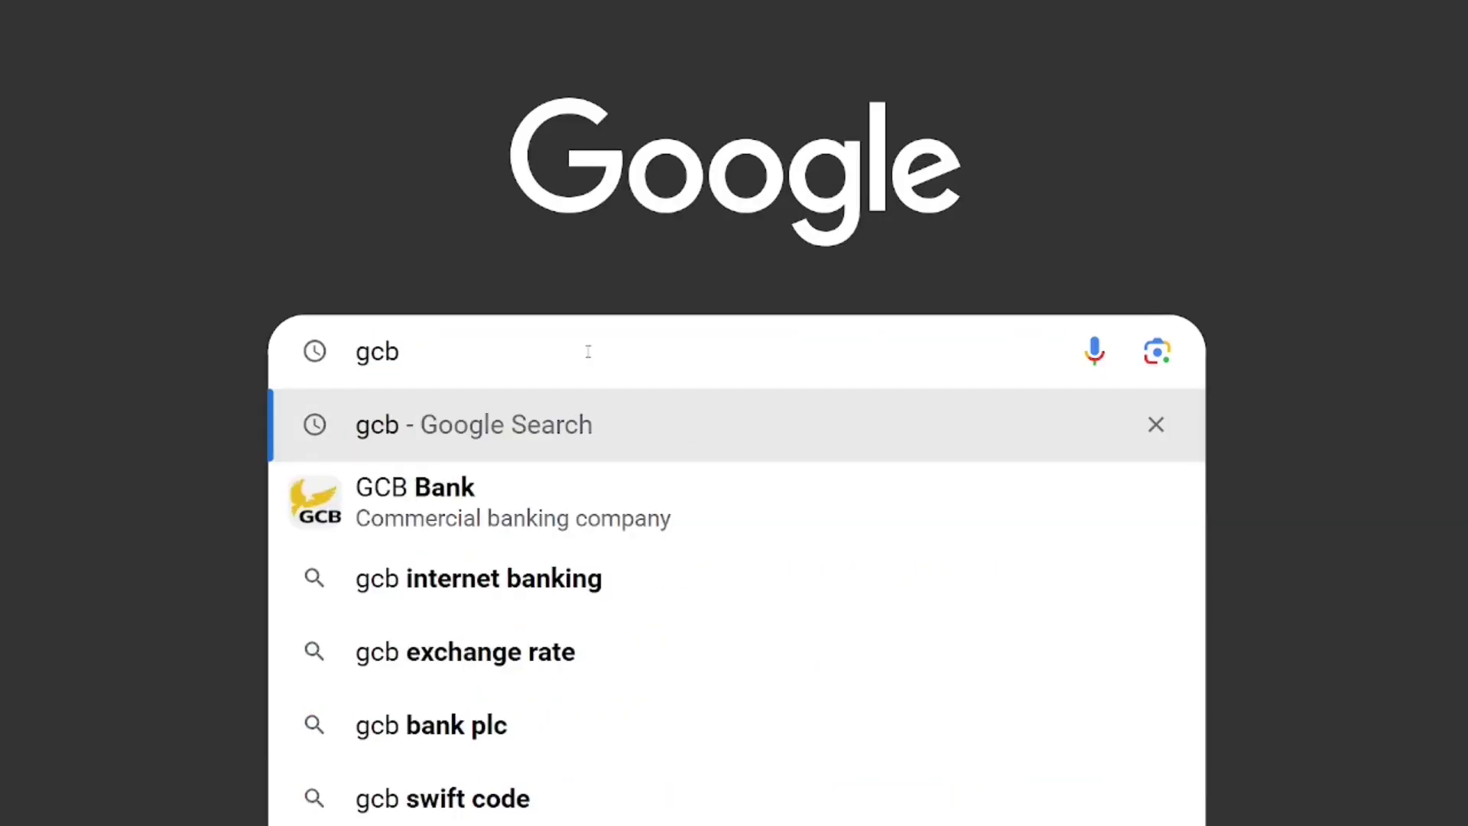
pyautogui.write('ank SWIFT')
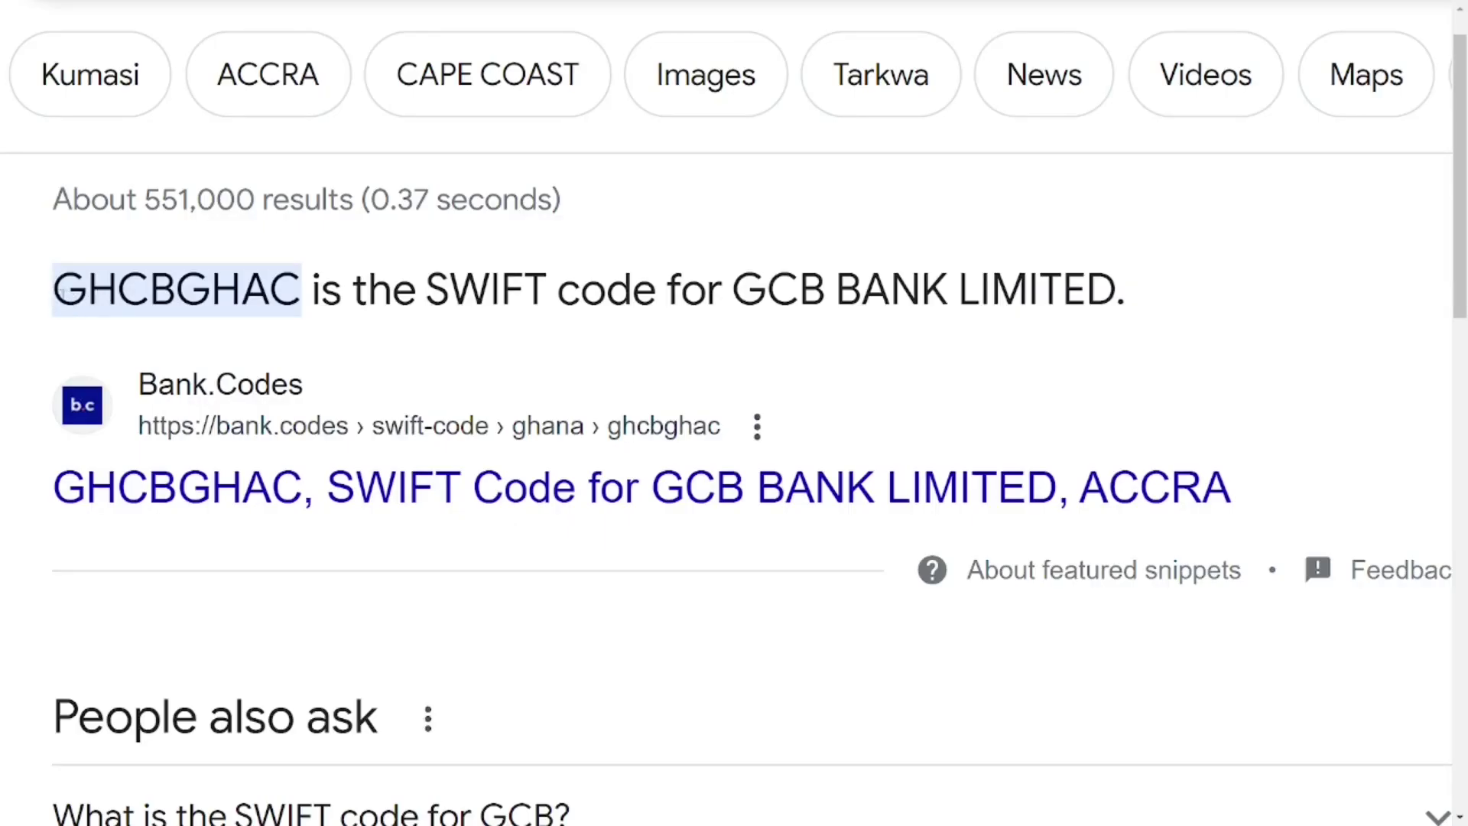
pyautogui.moveTo(52, 290); pyautogui.dragTo(302, 306)
pyautogui.hotkey('ctrl', 'c')
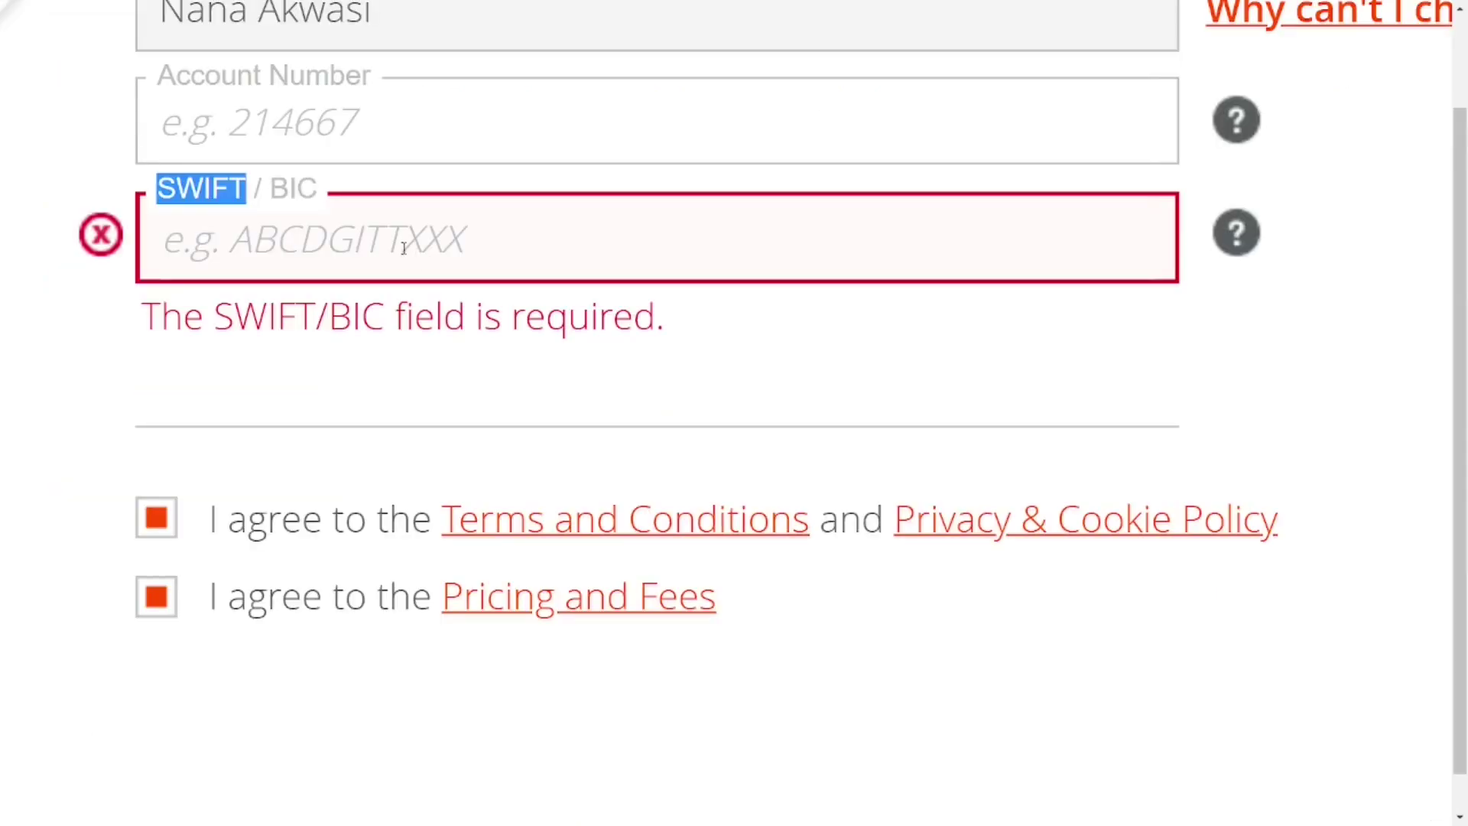
# - Paste GHCBGHAC into the SWIFT/BIC field and scroll down to the SUBMIT button
pyautogui.click(396, 242)
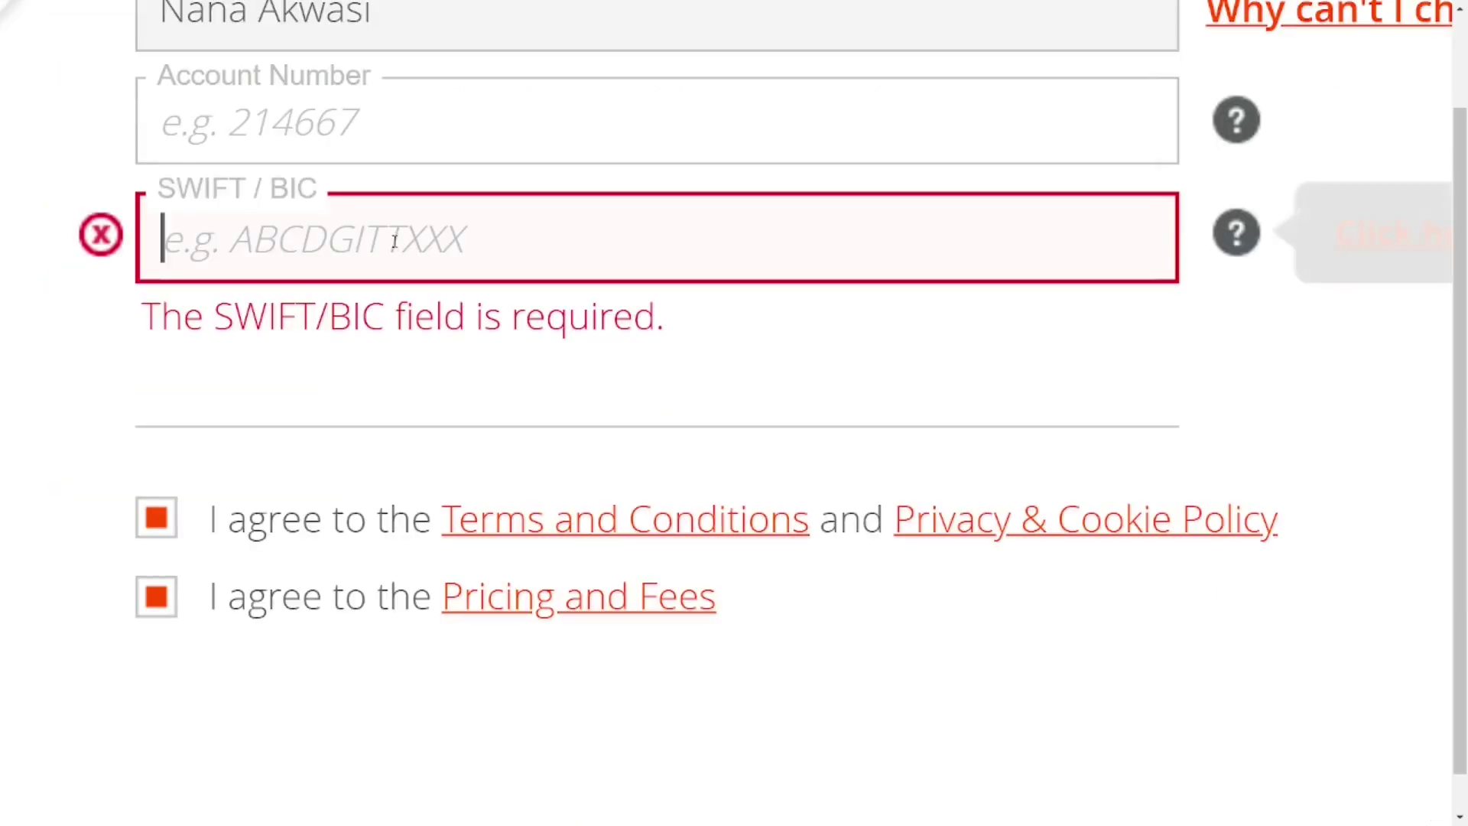
pyautogui.hotkey('ctrl', 'v')
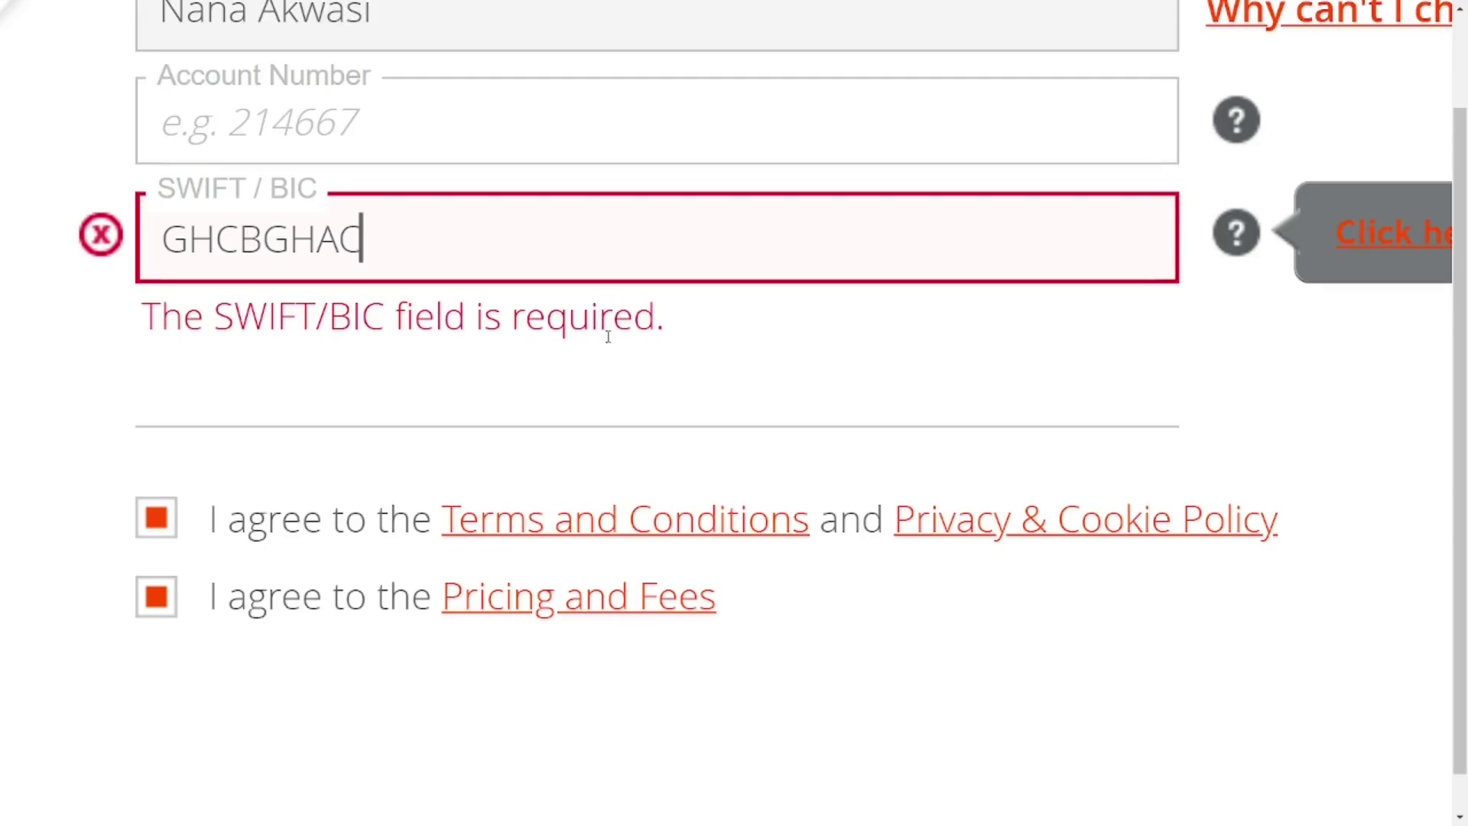
pyautogui.scroll(-5, 604, 306)
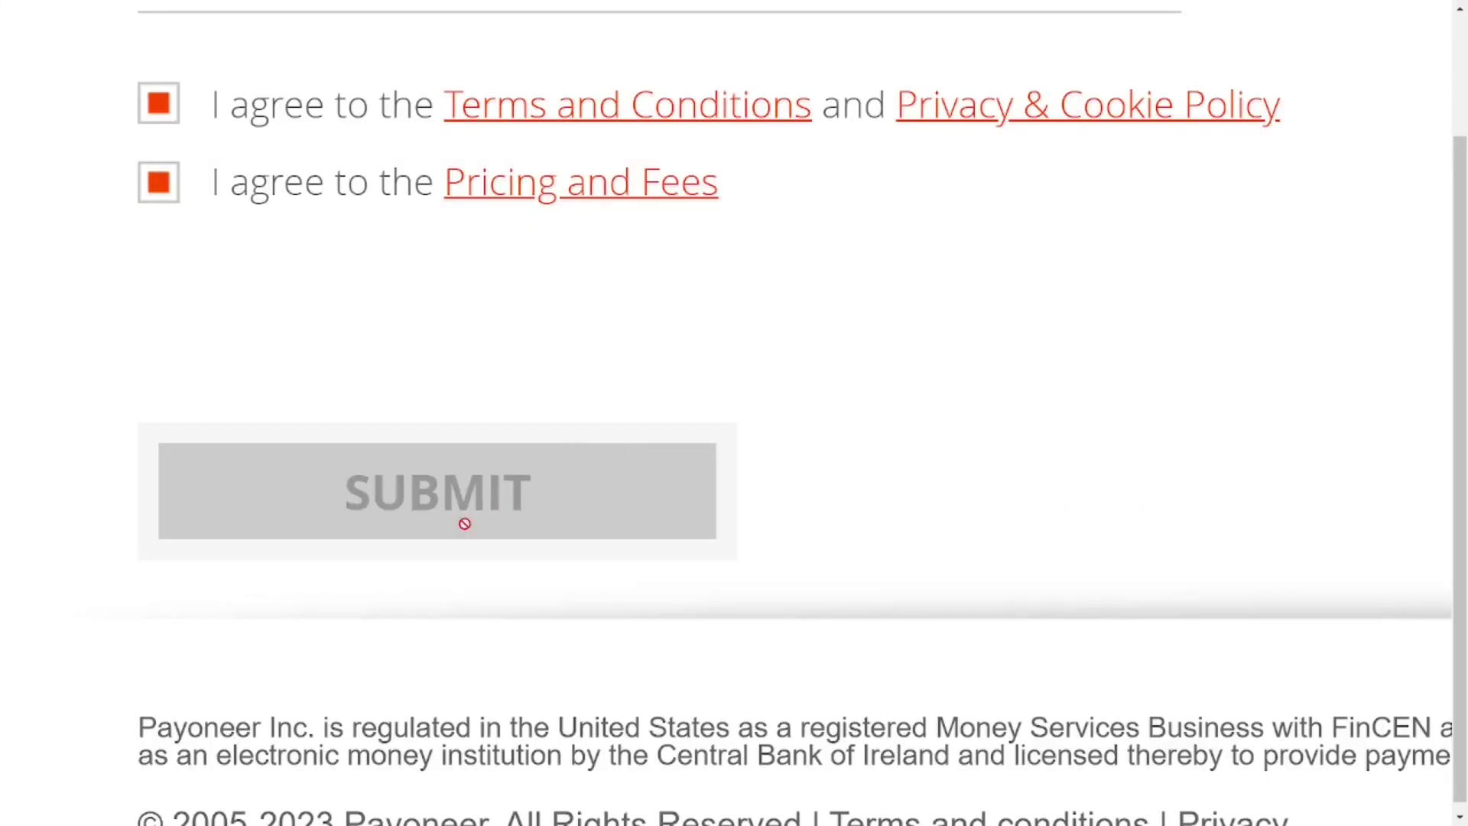